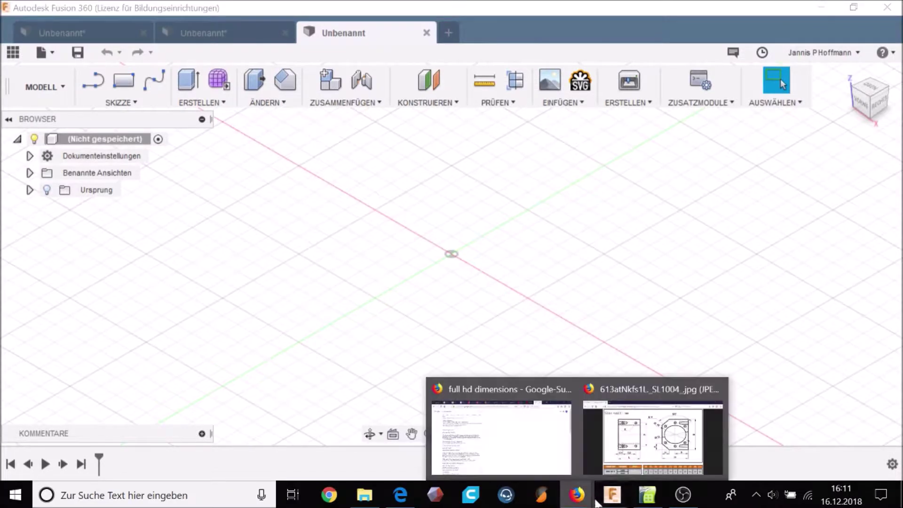
# Sketch a 40 × 52 mm rectangle from the origin on the XY plane.
pyautogui.click(646, 439)
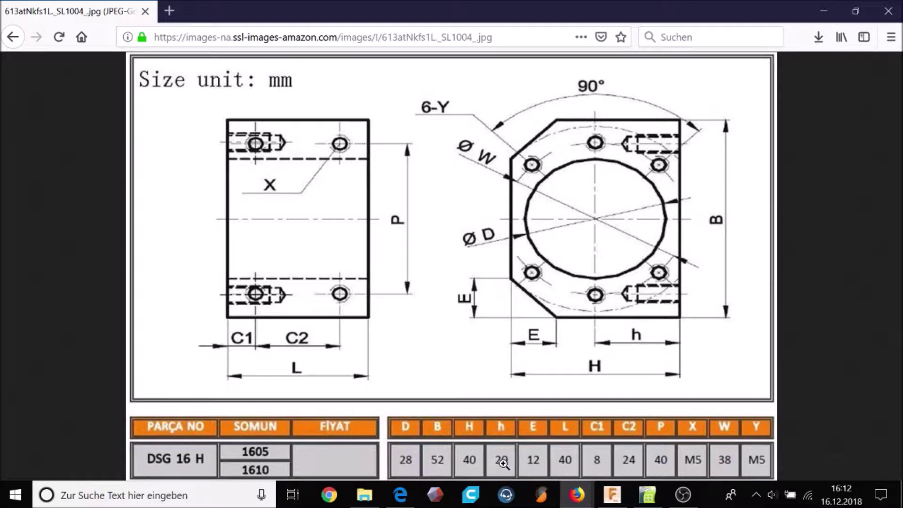
pyautogui.click(612, 494)
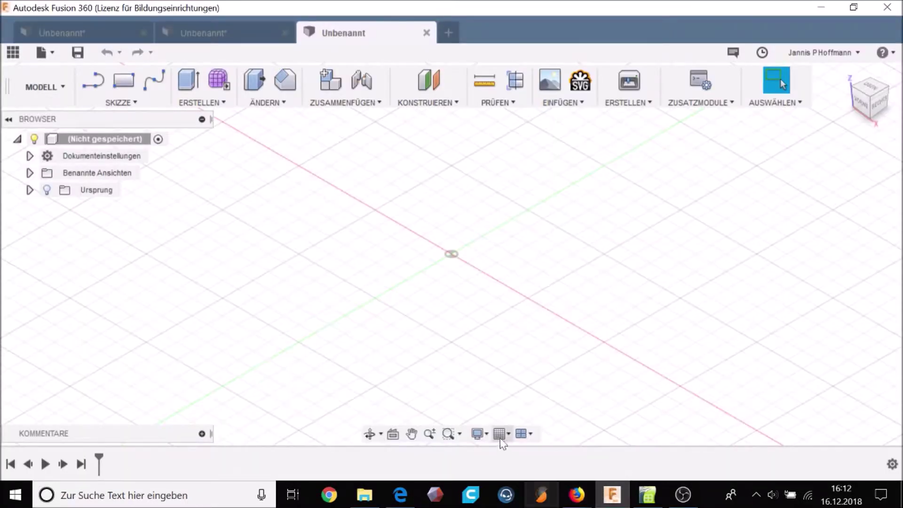
pyautogui.click(531, 264)
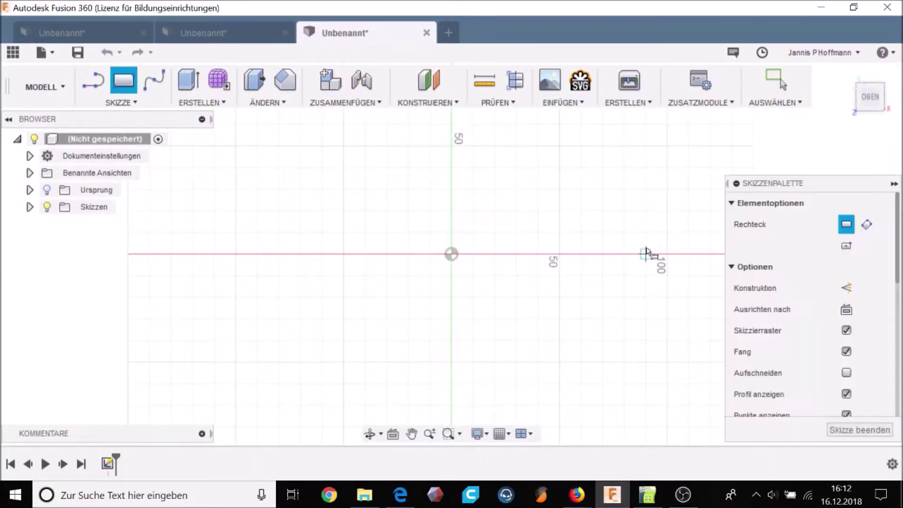
pyautogui.click(451, 254)
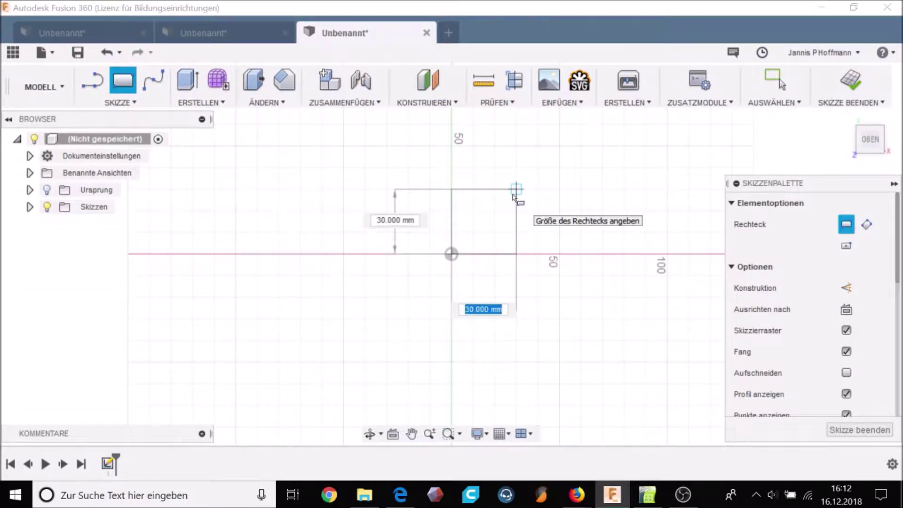
pyautogui.write('40')
pyautogui.press('Tab')
pyautogui.write('52')
pyautogui.press('Tab')
pyautogui.press('Return')
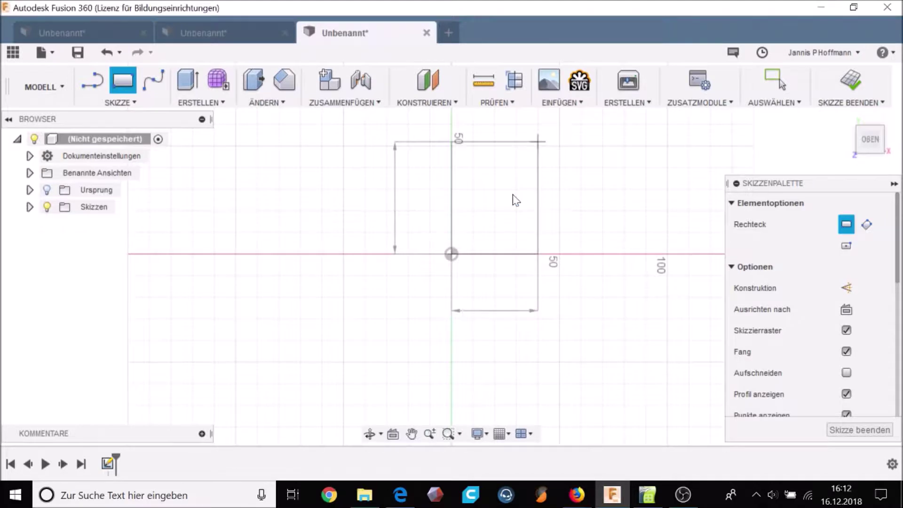
pyautogui.press('Escape')
# Recentre the rectangle and recheck its dimensions against the reference drawing in Firefox.
pyautogui.moveTo(494, 241); pyautogui.dragTo(461, 297, button='middle')
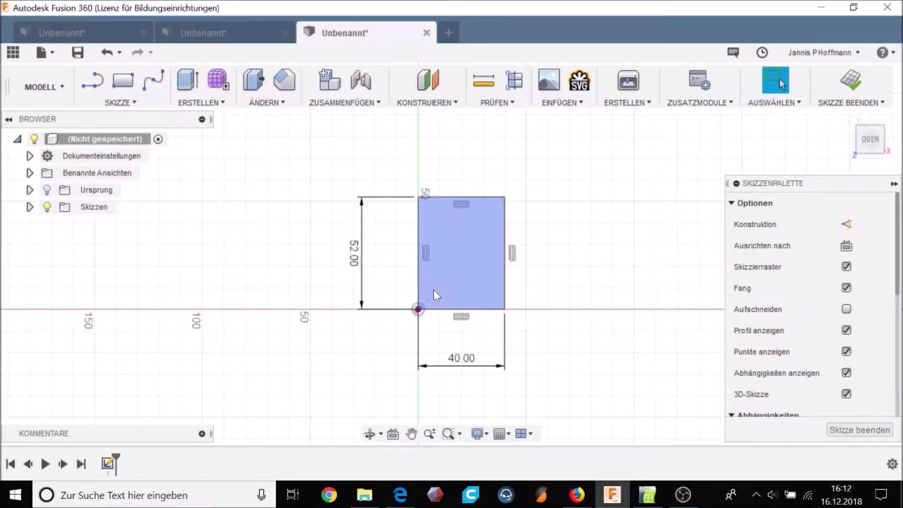
pyautogui.click(577, 495)
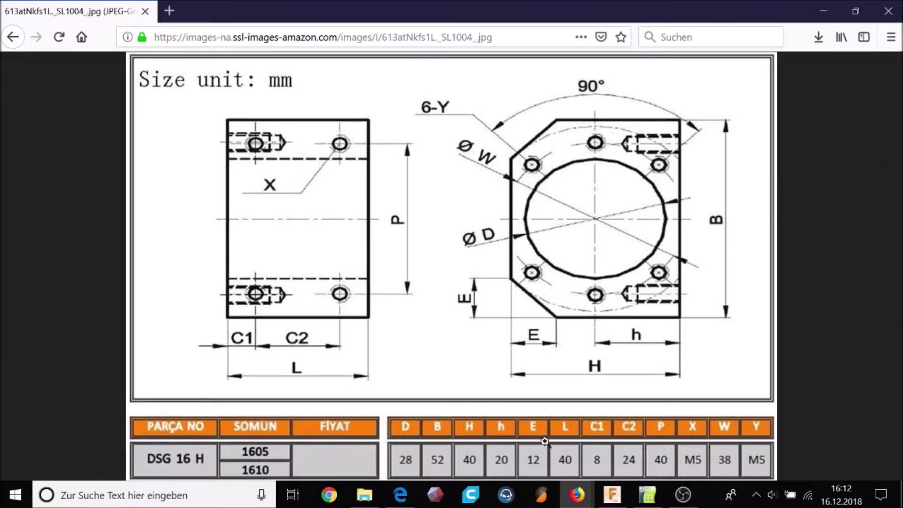
pyautogui.click(571, 494)
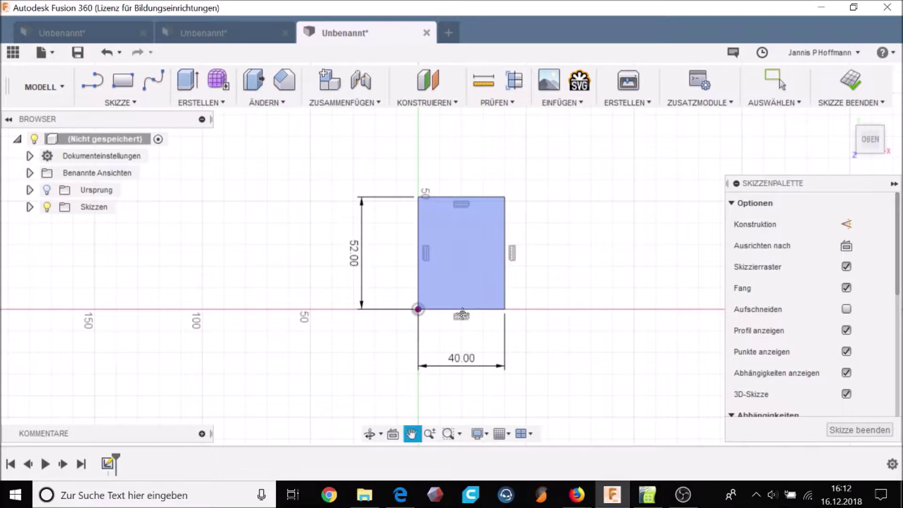
pyautogui.scroll(4, 444, 290)
# Draw a diagonal line across the rectangle's lower-left corner, bottom edge to left edge.
pyautogui.moveTo(441, 302); pyautogui.dragTo(452, 257, button='middle')
pyautogui.press('l')
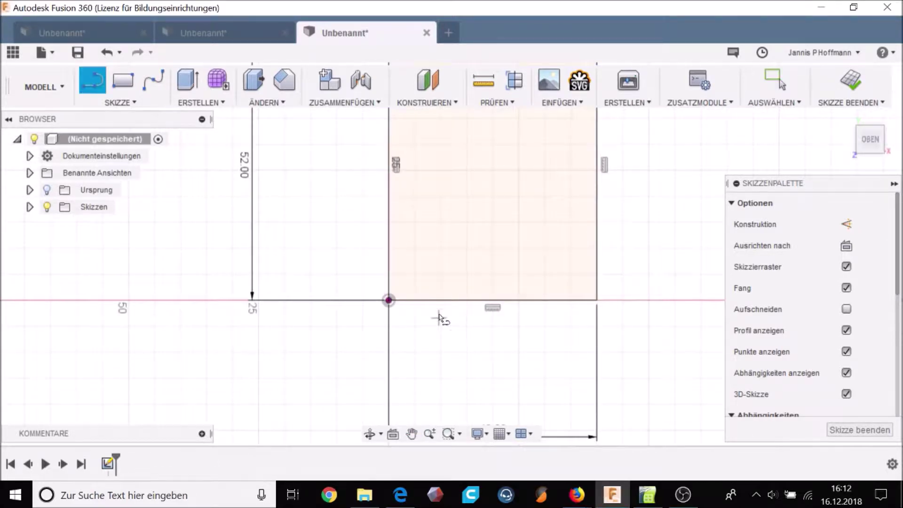
pyautogui.click(439, 302)
pyautogui.click(389, 208)
pyautogui.press('Escape')
pyautogui.scroll(5, 421, 248)
pyautogui.scroll(-4, 425, 268)
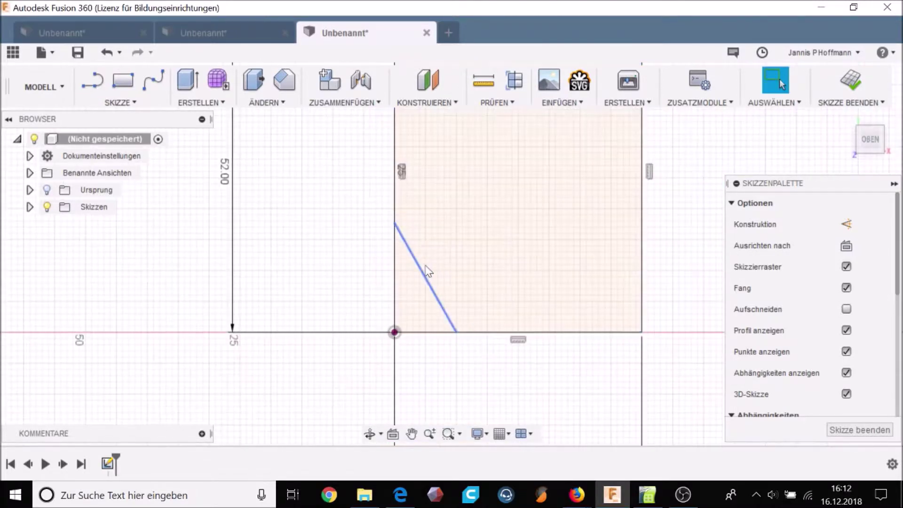
pyautogui.scroll(1, 403, 262)
pyautogui.click(362, 201)
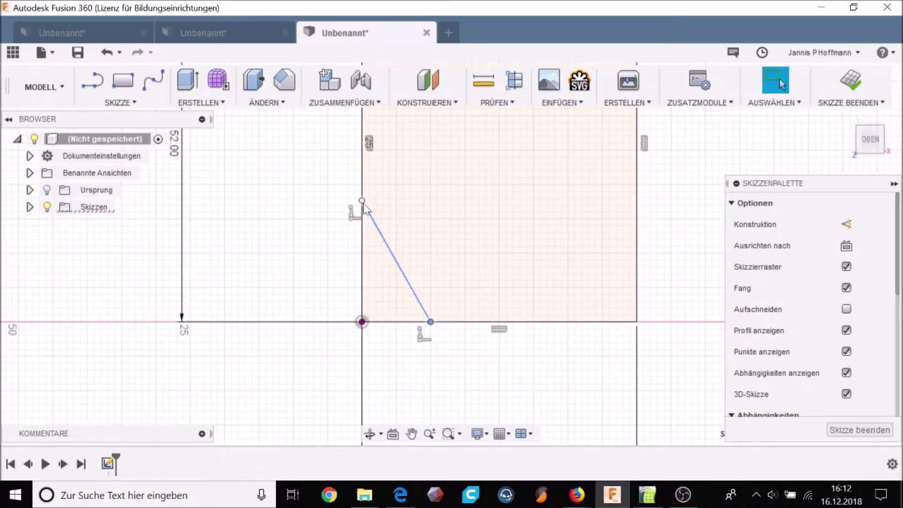
pyautogui.click(334, 249)
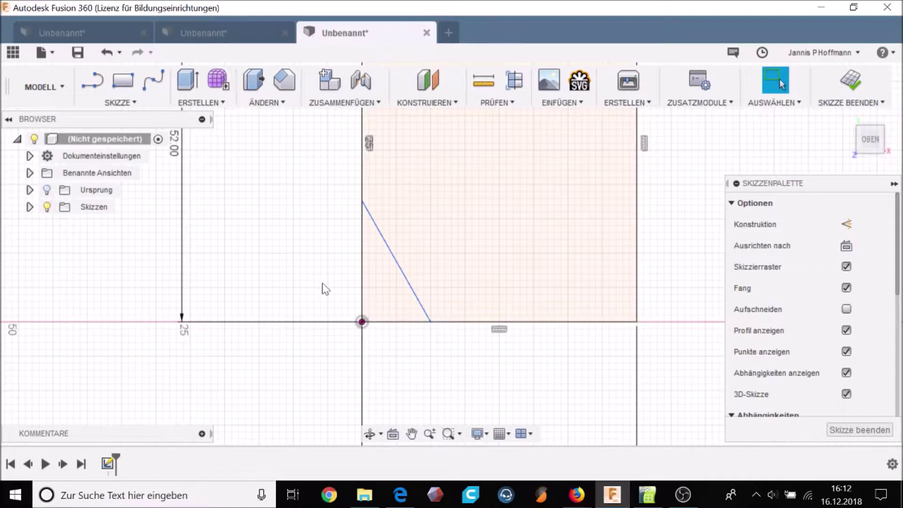
# Dimension the diagonal's endpoints 12 mm horizontally and 12 mm vertically from the origin.
pyautogui.press('d')
pyautogui.click(361, 322)
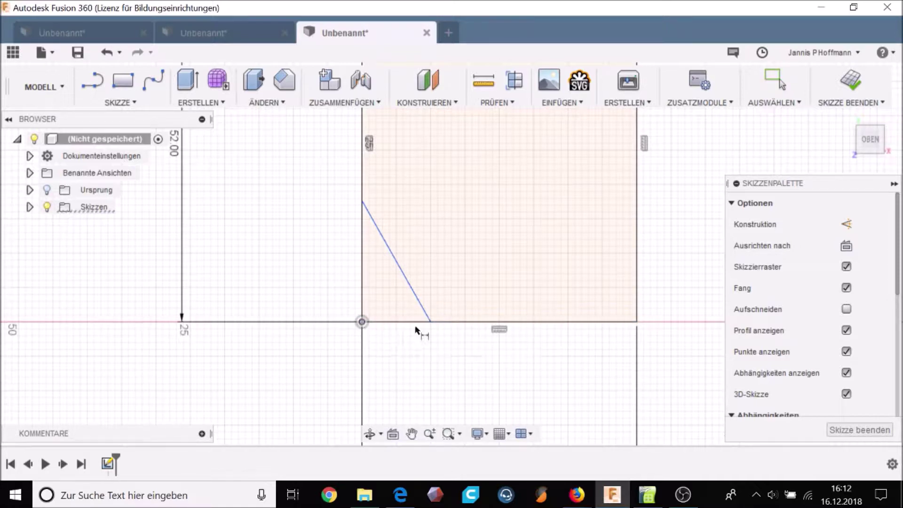
pyautogui.click(430, 322)
pyautogui.click(420, 367)
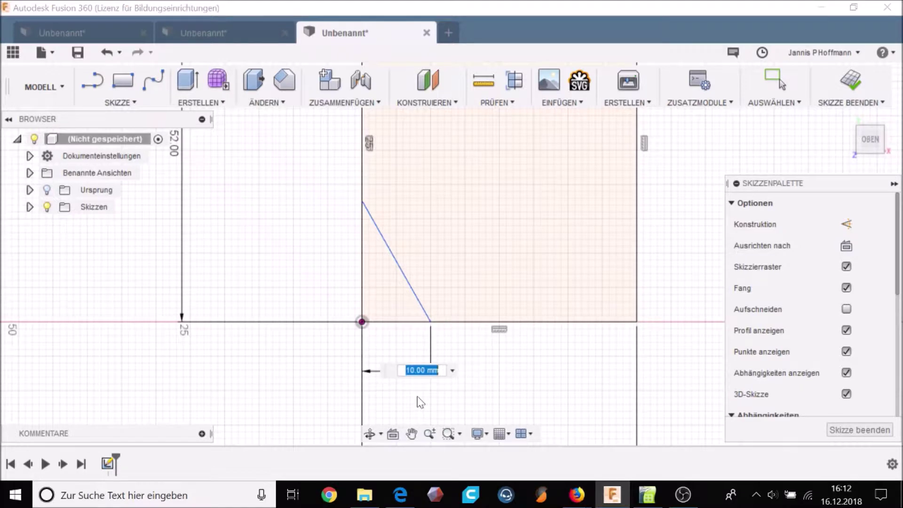
pyautogui.write('12')
pyautogui.press('Return')
pyautogui.click(361, 177)
pyautogui.click(361, 322)
pyautogui.click(308, 306)
pyautogui.write('12')
pyautogui.press('Return')
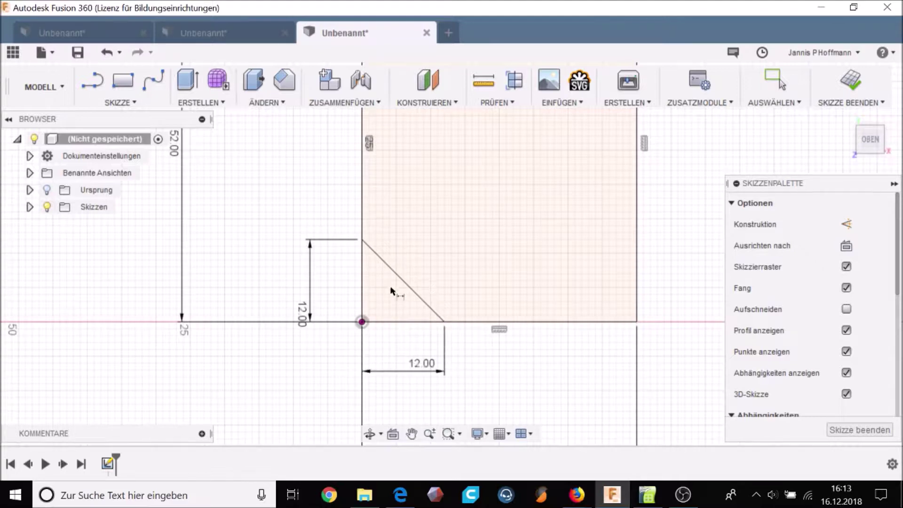
pyautogui.press('Escape')
# Inspect the chamfered profile and diagonal line by selecting them and panning the sketch.
pyautogui.moveTo(399, 290); pyautogui.dragTo(376, 296, button='middle')
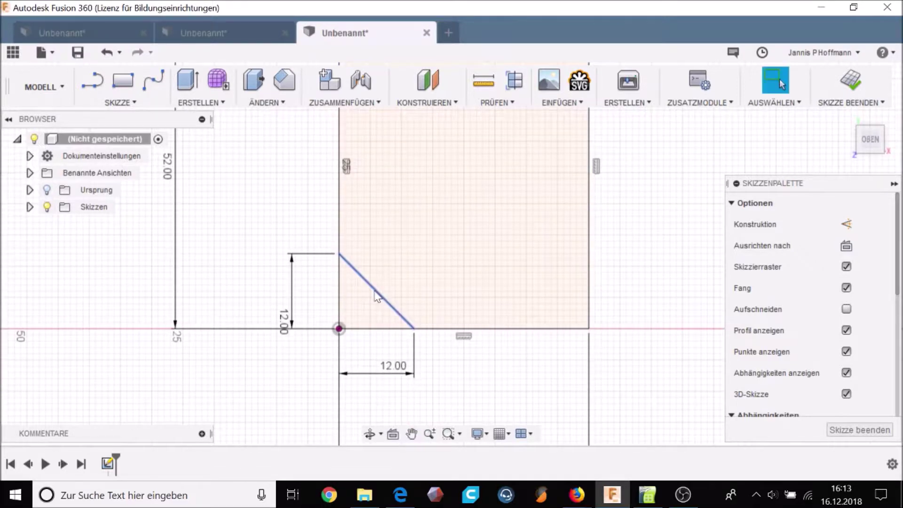
pyautogui.click(386, 288)
pyautogui.click(256, 169)
pyautogui.scroll(-2, 401, 182)
pyautogui.scroll(-1, 414, 159)
pyautogui.click(413, 160)
pyautogui.moveTo(414, 159); pyautogui.dragTo(365, 294, button='middle')
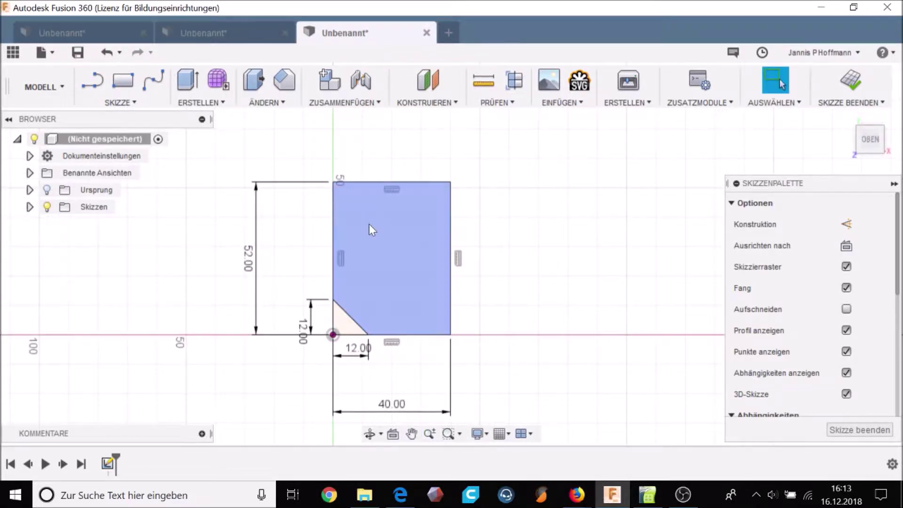
pyautogui.click(349, 315)
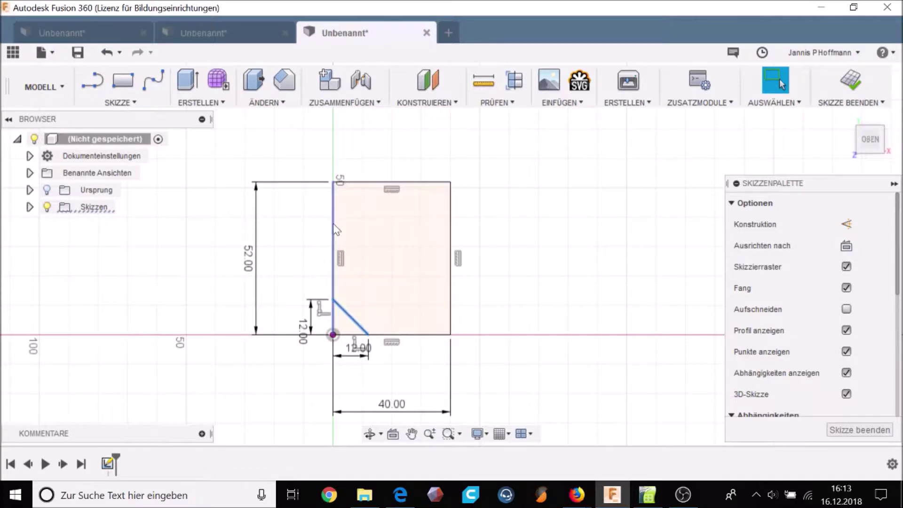
pyautogui.click(585, 201)
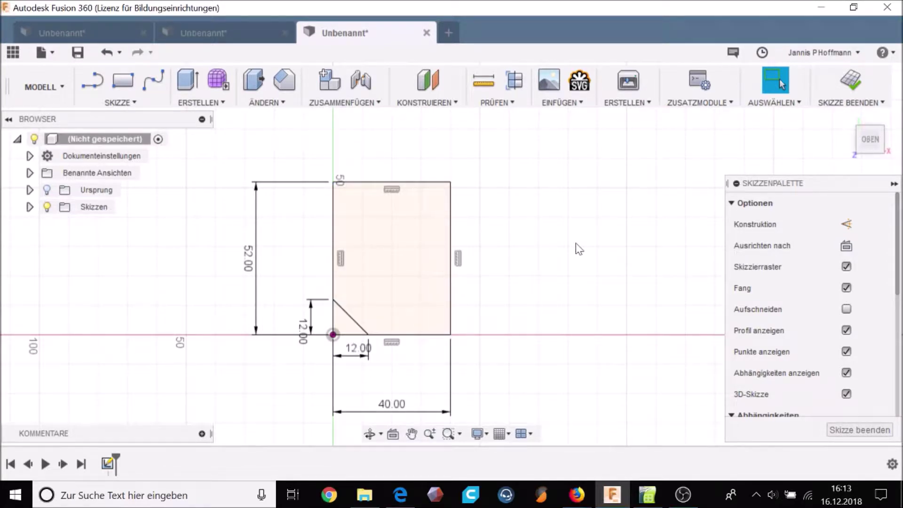
pyautogui.press('l')
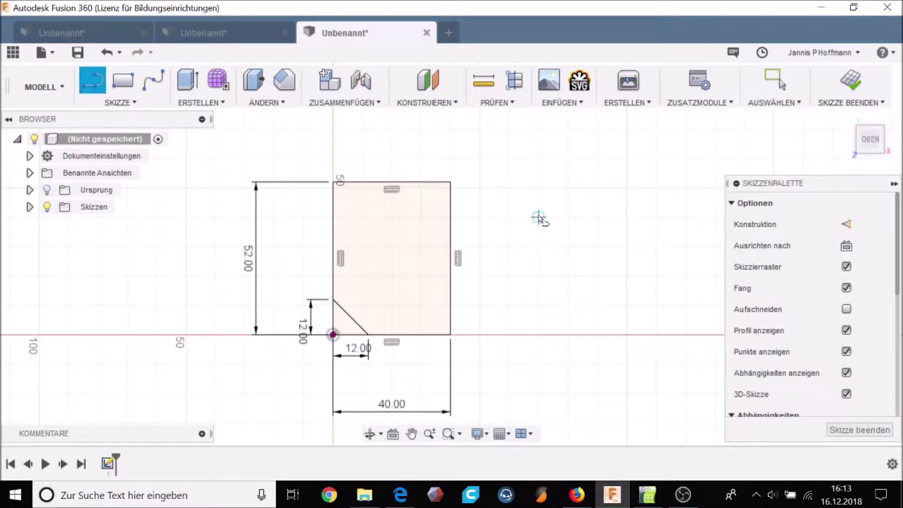
# Turn on construction mode, draw a test triangle beside the block, then delete it.
pyautogui.click(847, 224)
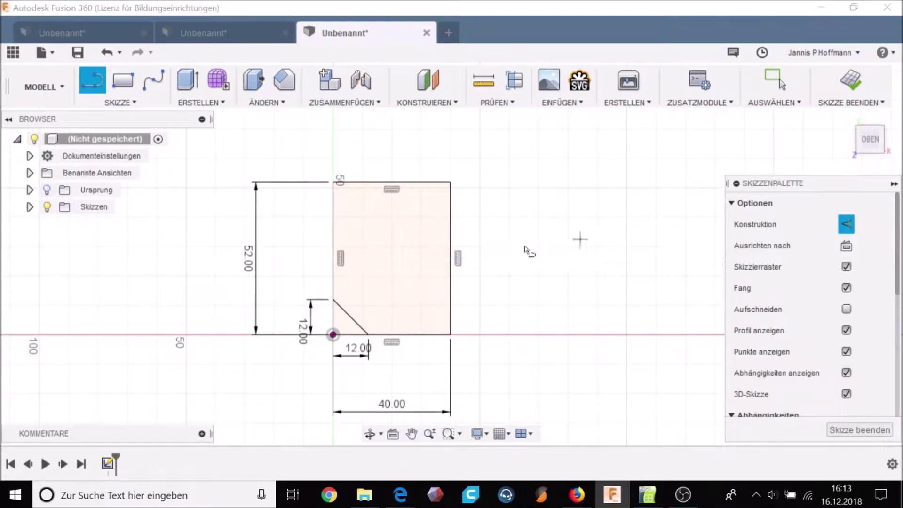
pyautogui.click(521, 229)
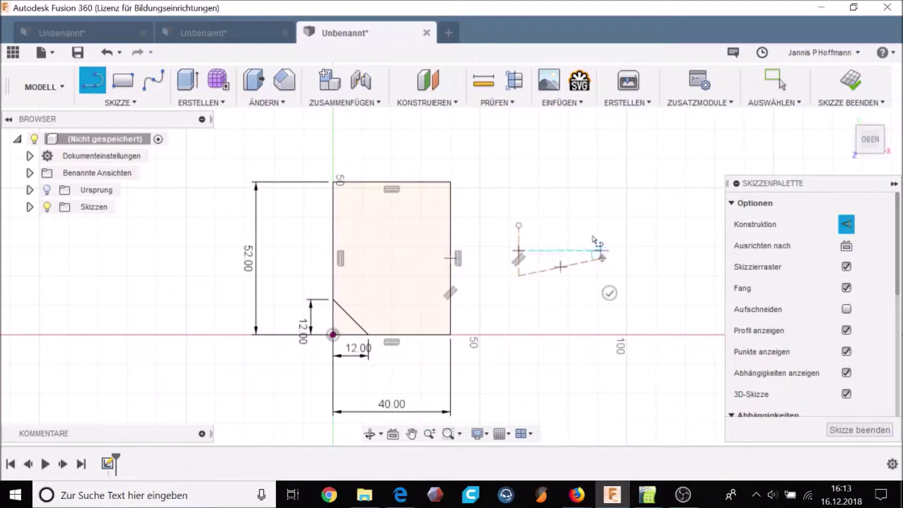
pyautogui.click(602, 258)
pyautogui.click(519, 227)
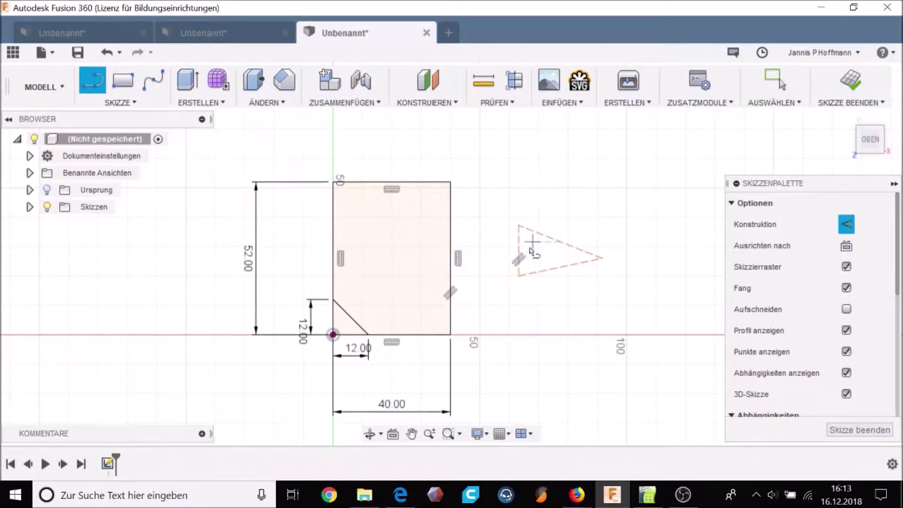
pyautogui.press('Escape')
pyautogui.moveTo(494, 207); pyautogui.dragTo(665, 306)
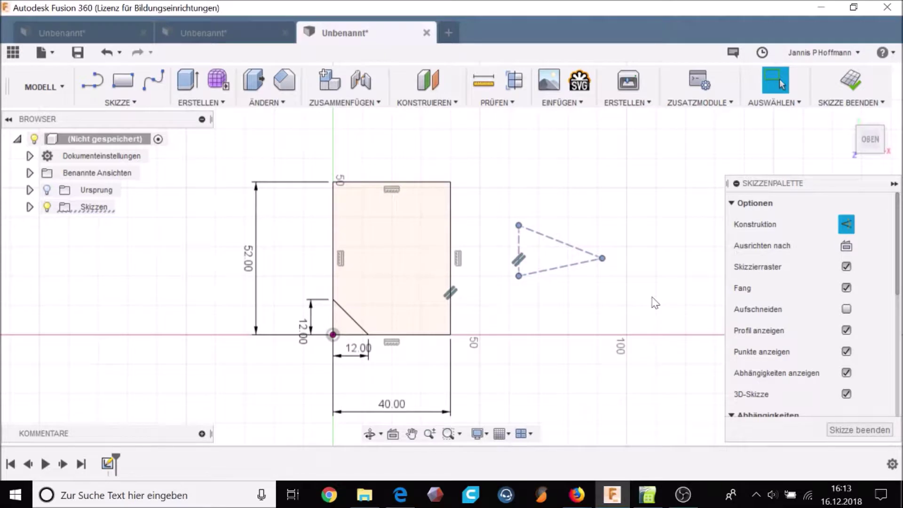
pyautogui.press('Delete')
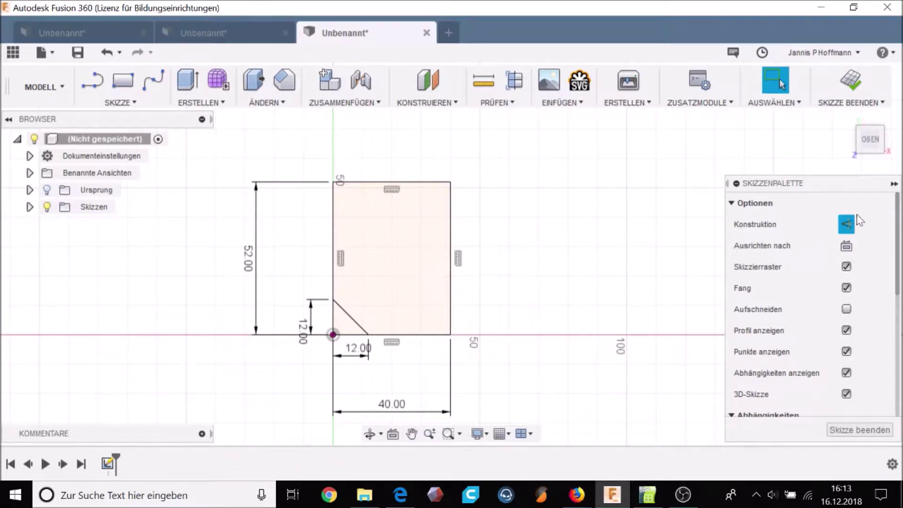
# Draw a dashed construction line across the rectangle at mid-height, edge to edge.
pyautogui.click(846, 224)
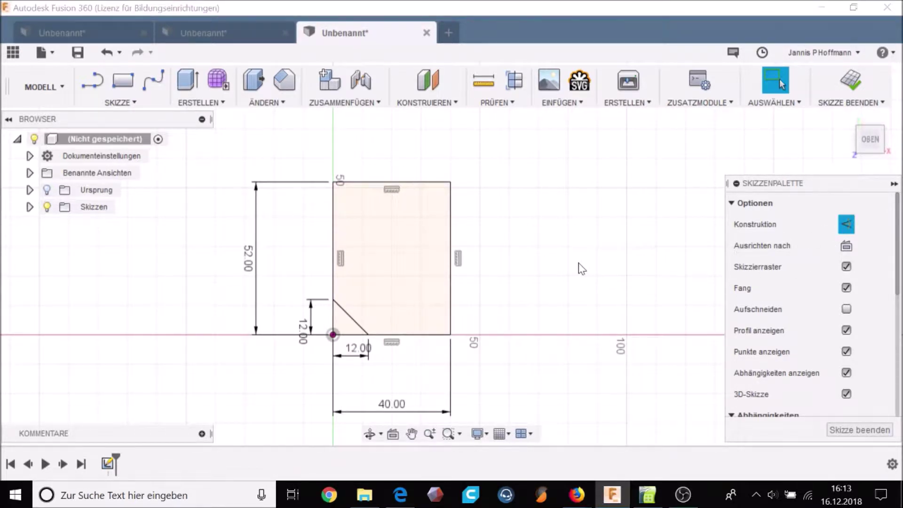
pyautogui.press('l')
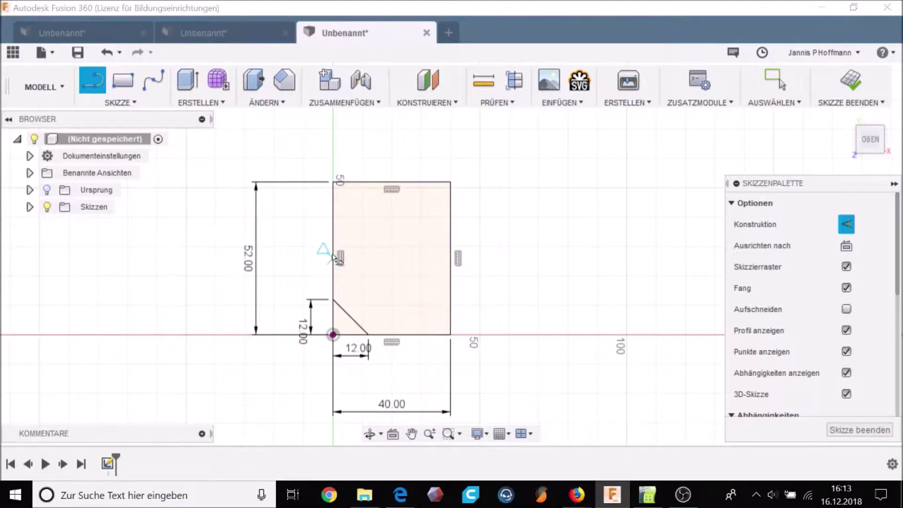
pyautogui.click(333, 257)
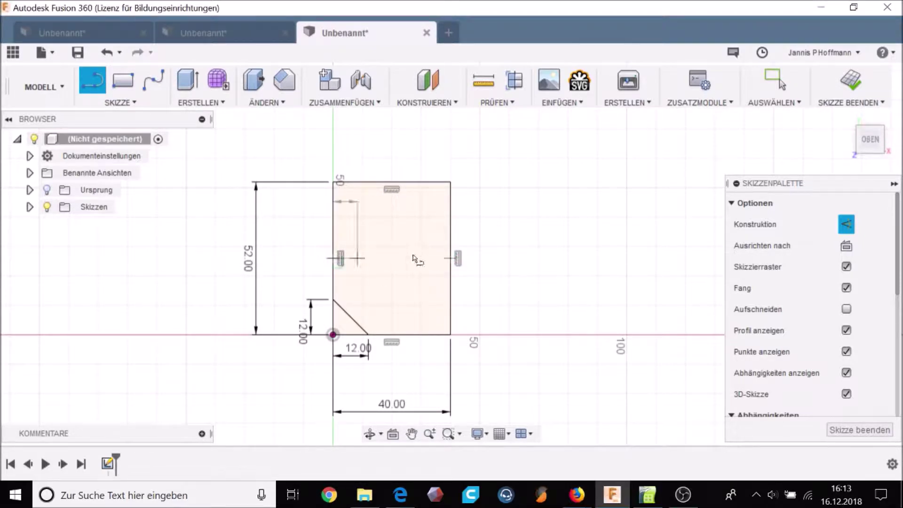
pyautogui.click(458, 258)
pyautogui.scroll(1, 399, 221)
pyautogui.scroll(-2, 389, 245)
pyautogui.press('Escape')
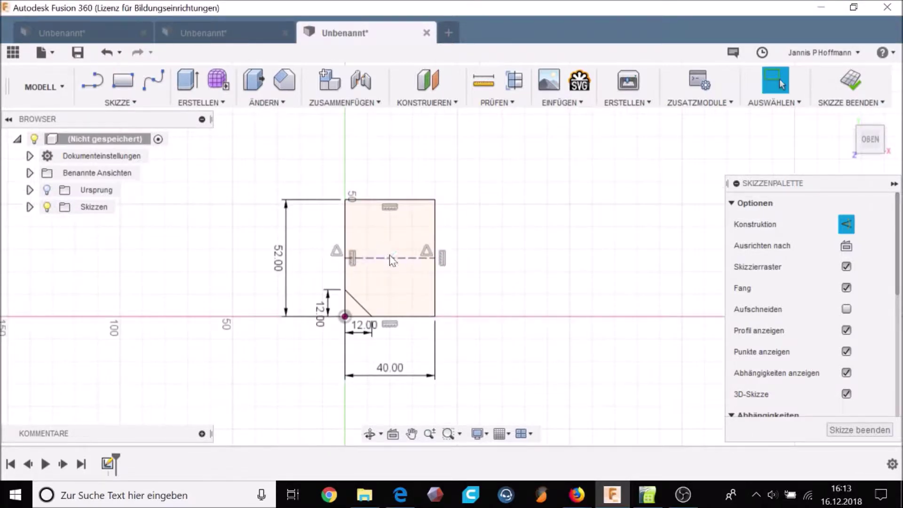
# Launch Spiegeln via the 'sp' search and select the bottom-left chamfer line.
pyautogui.press('s')
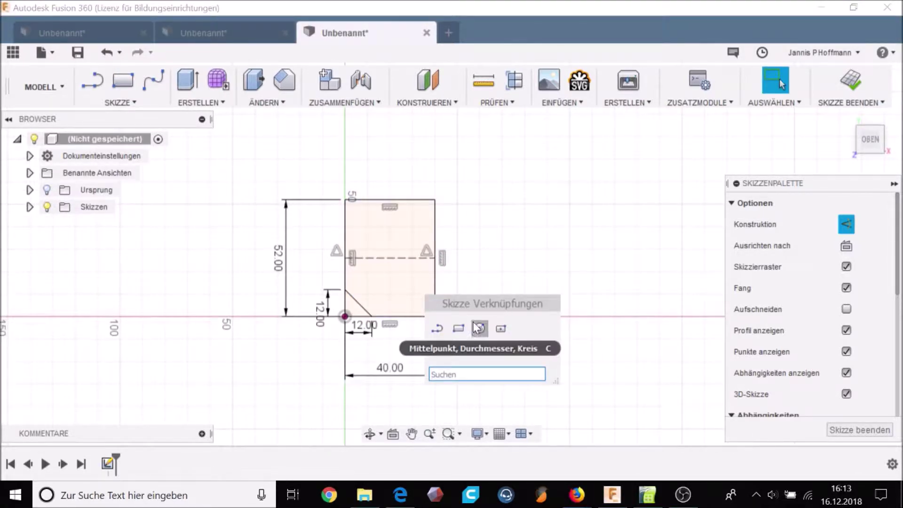
pyautogui.write('sp')
pyautogui.press('Return')
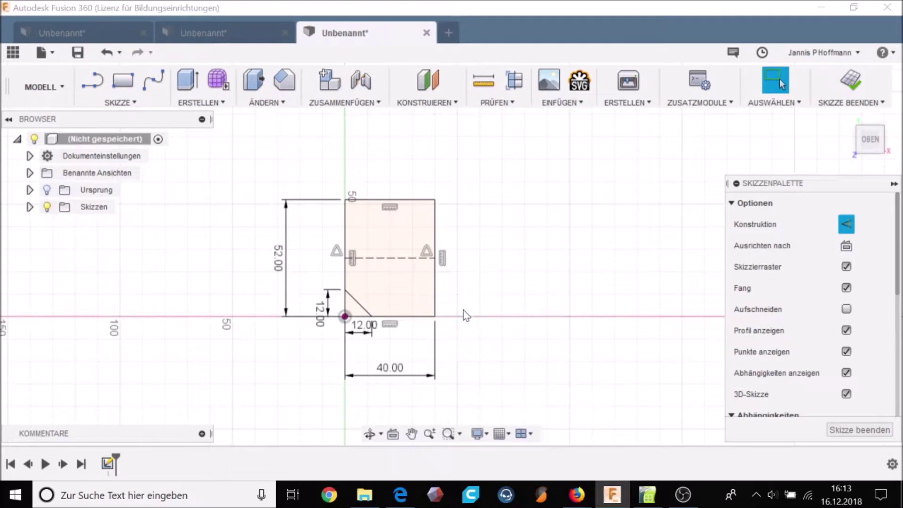
pyautogui.click(360, 303)
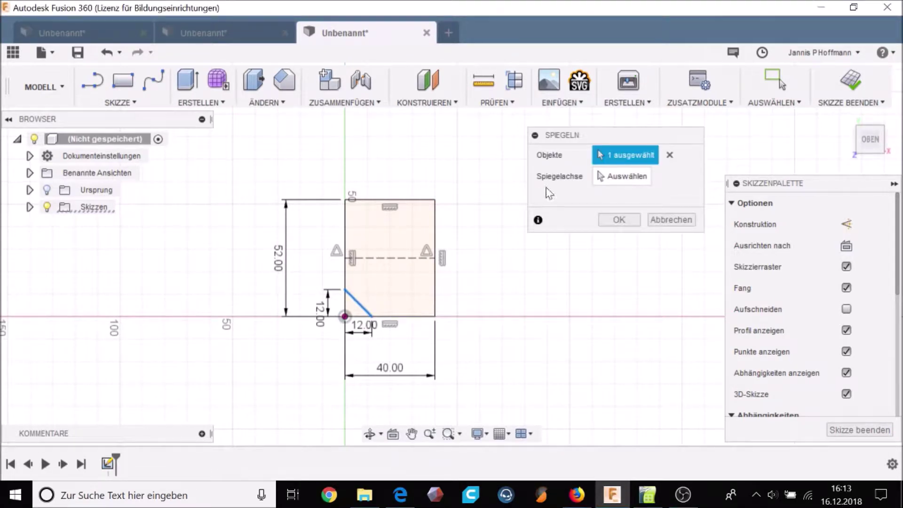
# Mirror the chamfer line about the dashed centre line onto the top-left corner.
pyautogui.click(368, 258)
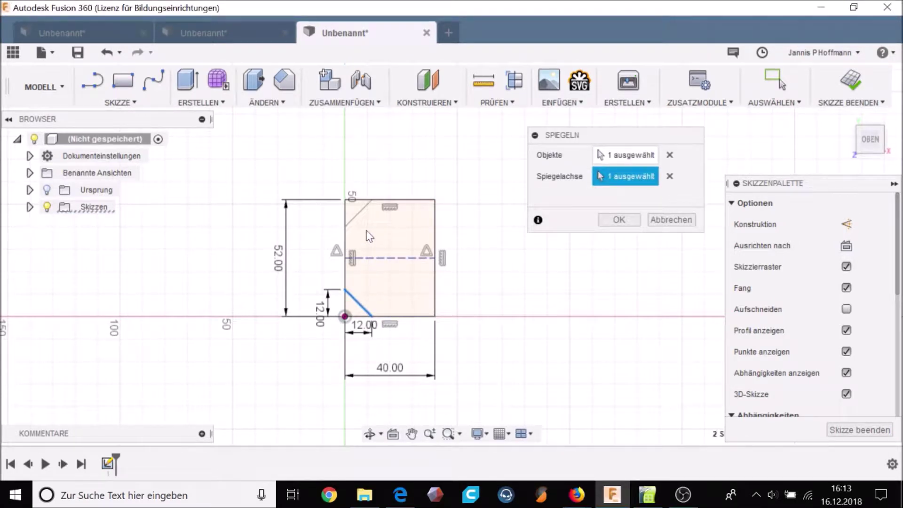
pyautogui.click(618, 220)
pyautogui.scroll(5, 362, 226)
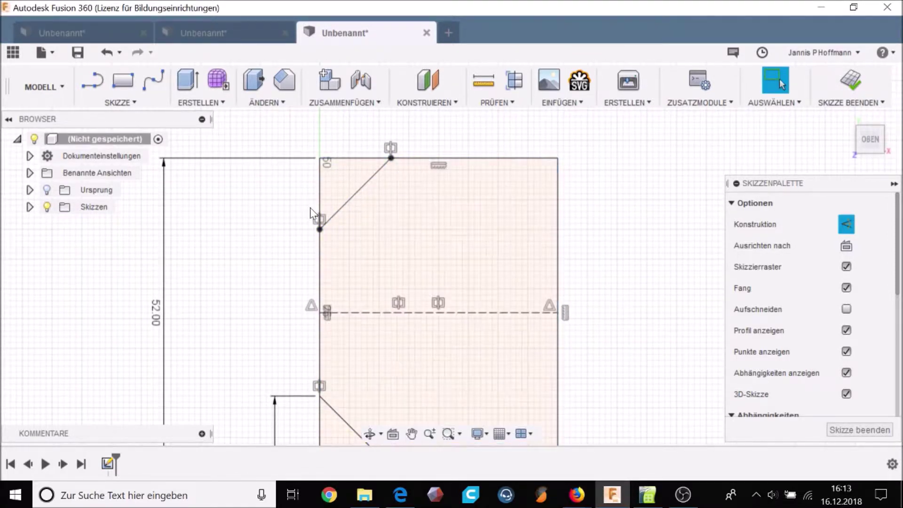
pyautogui.moveTo(357, 377); pyautogui.dragTo(312, 277, button='middle')
pyautogui.scroll(-2, 433, 191)
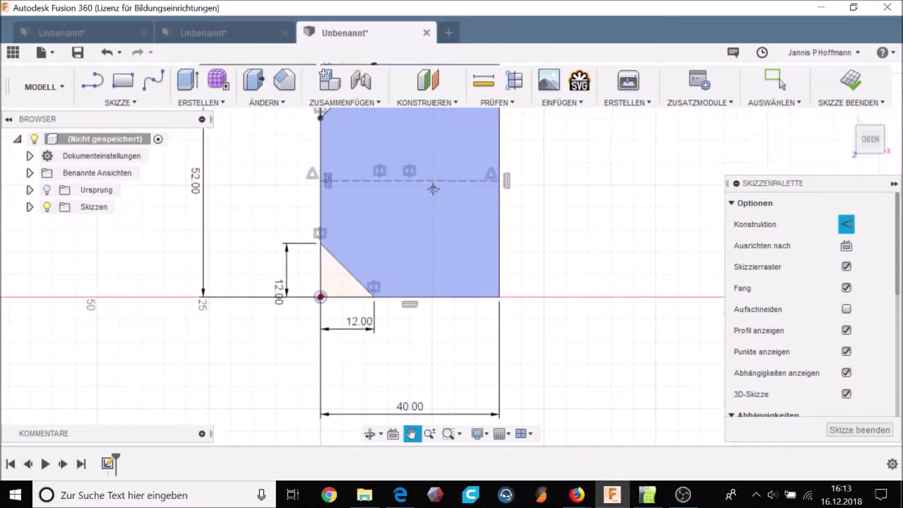
pyautogui.moveTo(433, 191); pyautogui.dragTo(433, 257, button='middle')
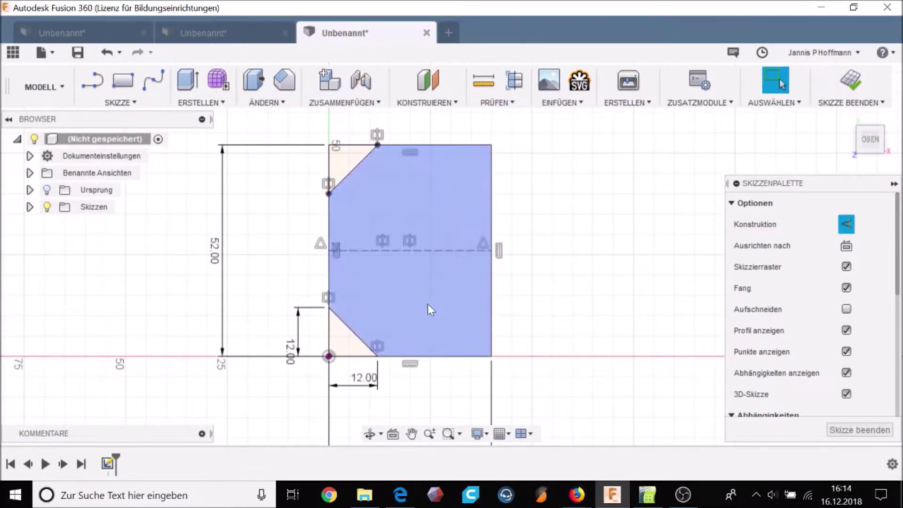
pyautogui.hotkey('alt', 'Tab')
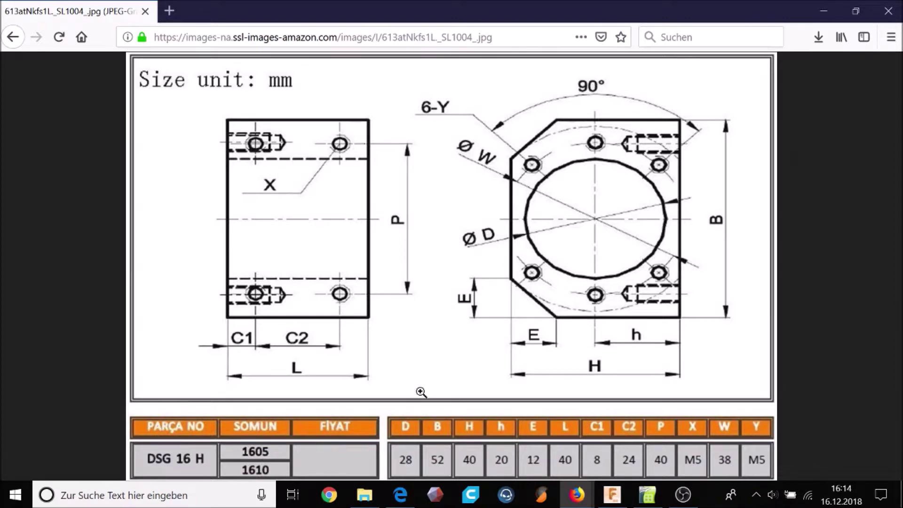
# Review the DSG 16 H drawing in Firefox again and return to the Fusion 360 sketch.
pyautogui.hotkey('alt', 'Tab')
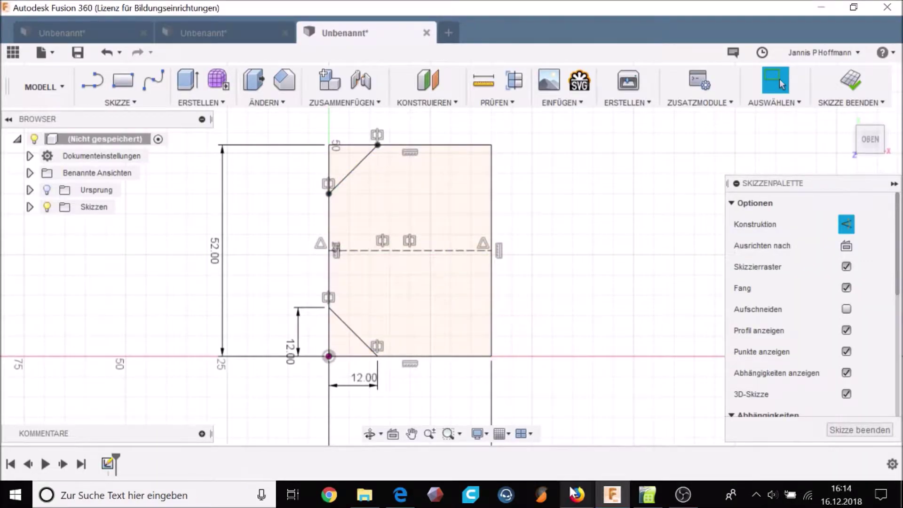
pyautogui.click(572, 492)
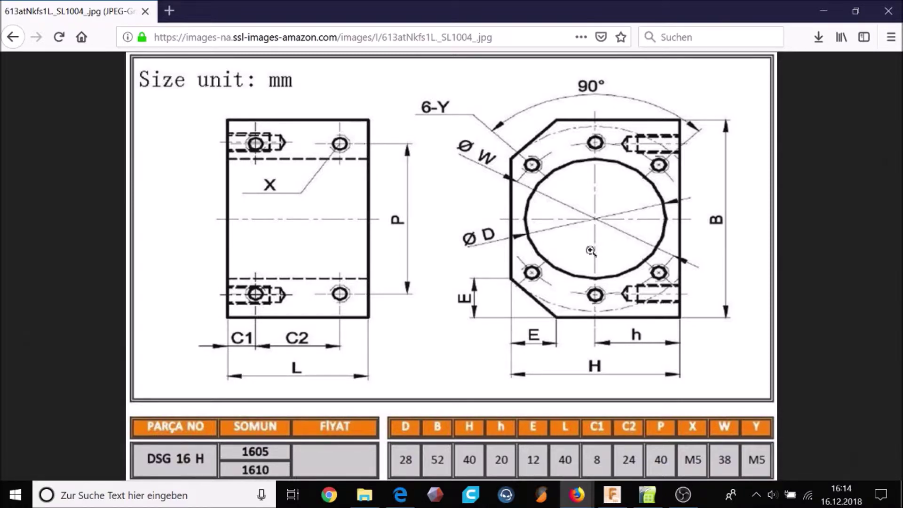
pyautogui.hotkey('alt', 'Tab')
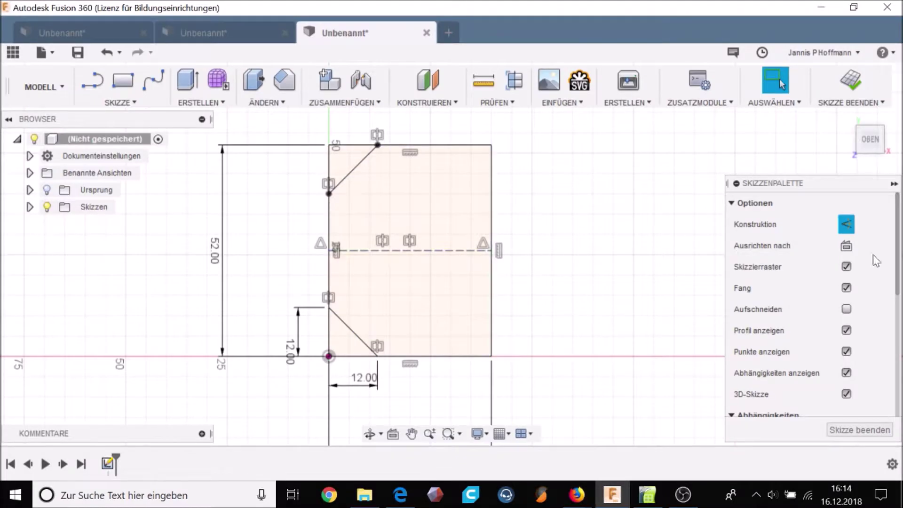
pyautogui.scroll(-5, 814, 295)
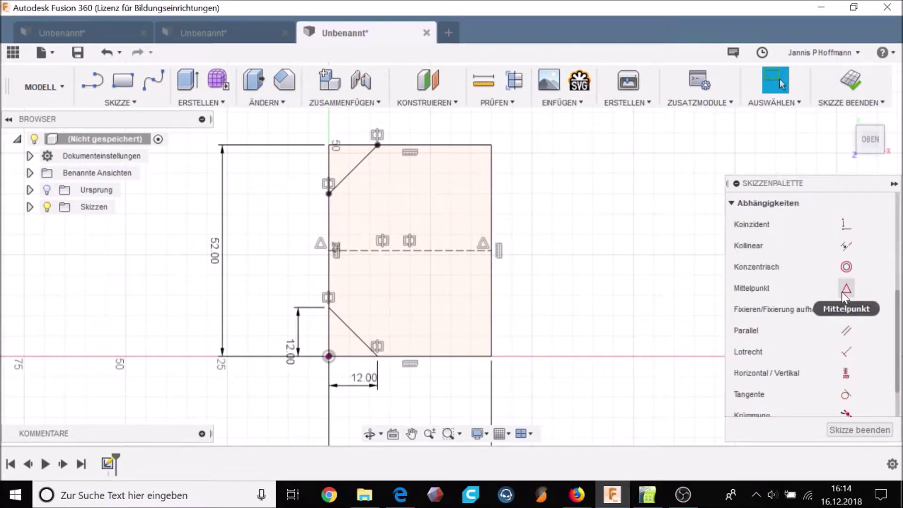
# Draw a Ø28 mm circle at the centre line's midpoint and switch it to normal geometry.
pyautogui.press('c')
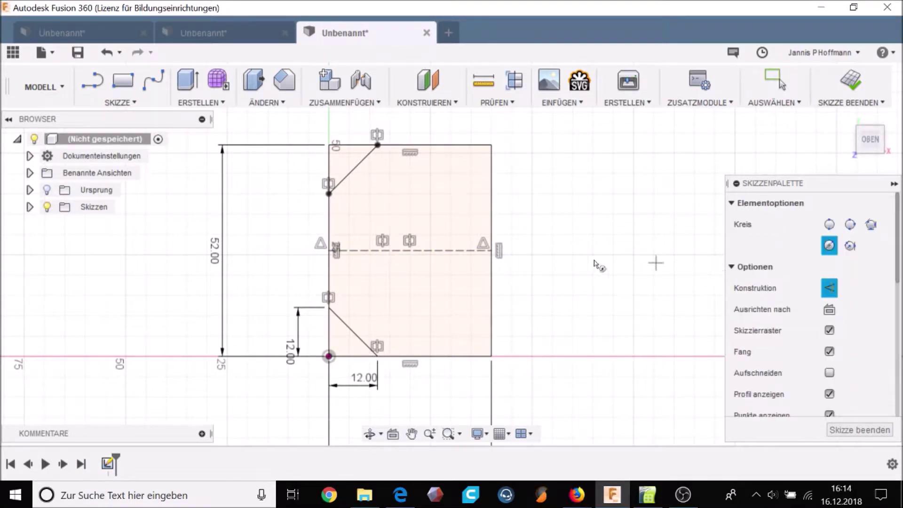
pyautogui.click(410, 250)
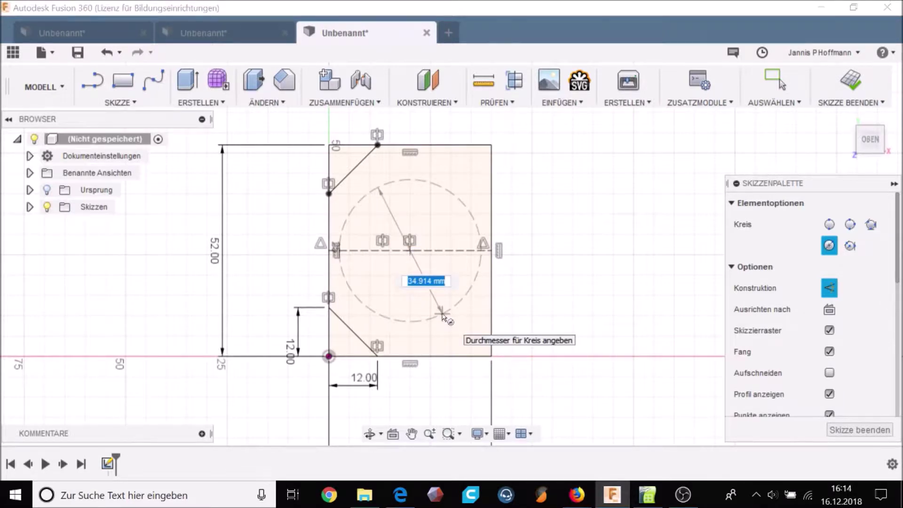
pyautogui.write('28')
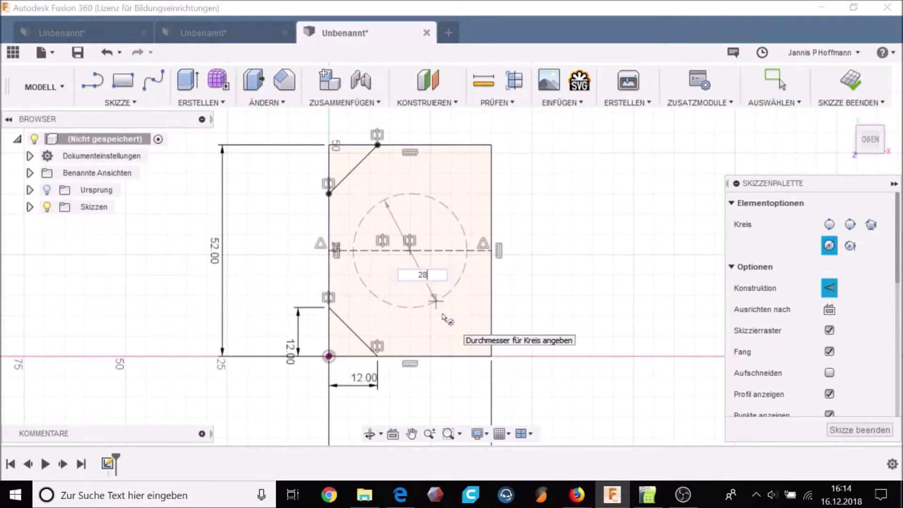
pyautogui.press('Return')
pyautogui.press('Escape')
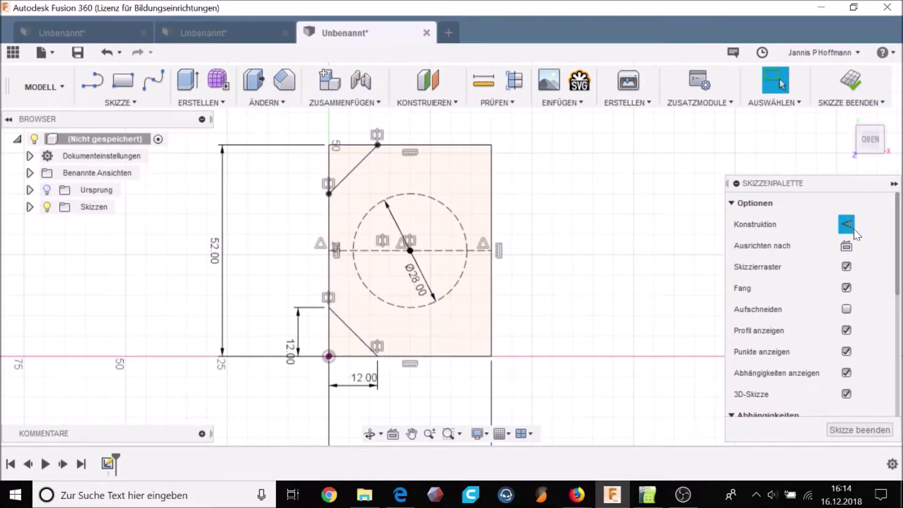
pyautogui.click(452, 284)
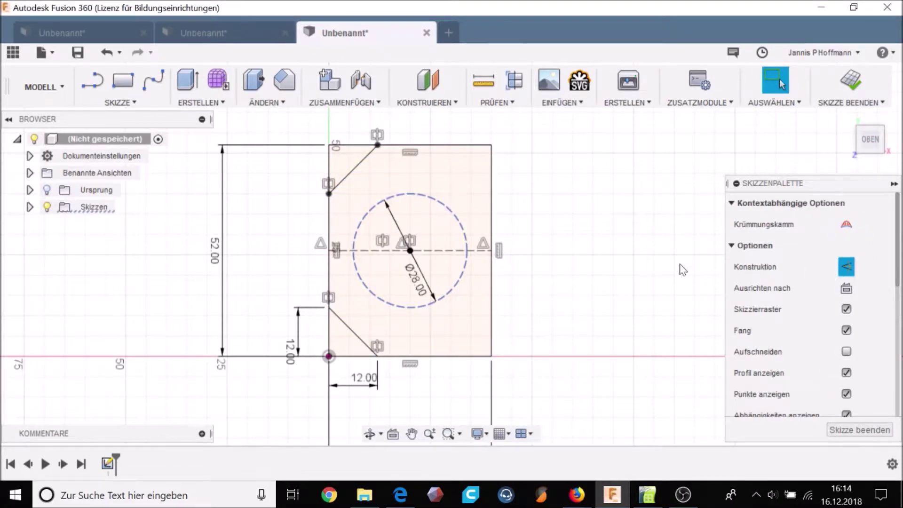
pyautogui.click(846, 267)
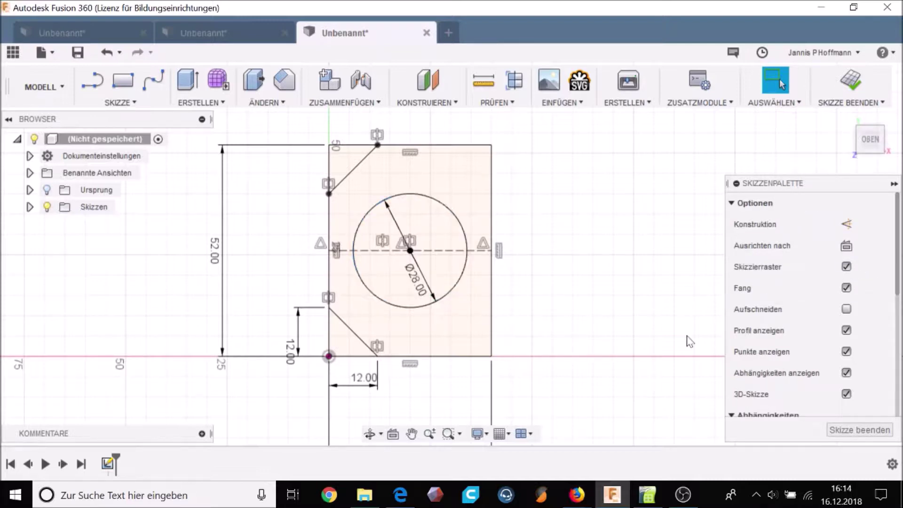
pyautogui.moveTo(461, 218); pyautogui.dragTo(467, 256, button='middle')
pyautogui.keyDown('shift'); pyautogui.moveTo(441, 358); pyautogui.dragTo(391, 299, button='middle'); pyautogui.keyUp('shift')
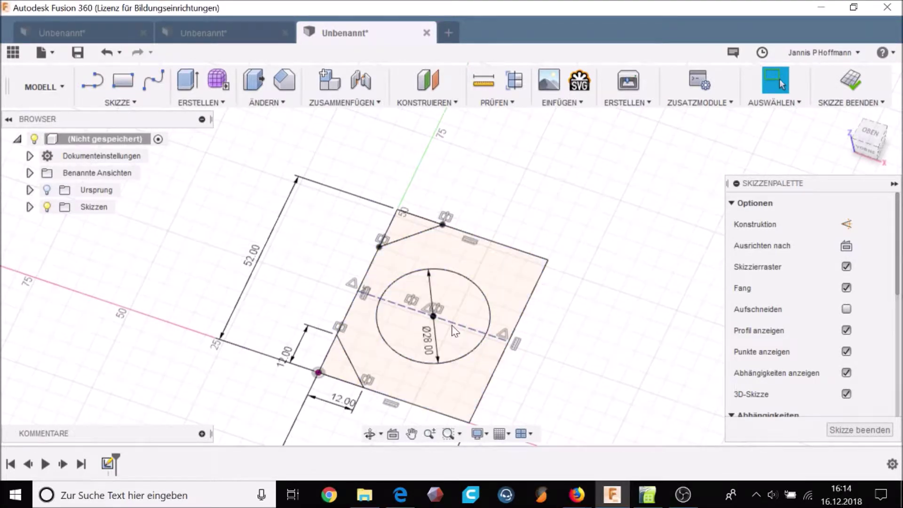
# Recheck the DSG 16 H drawing in Firefox and return to Fusion 360.
pyautogui.click(577, 494)
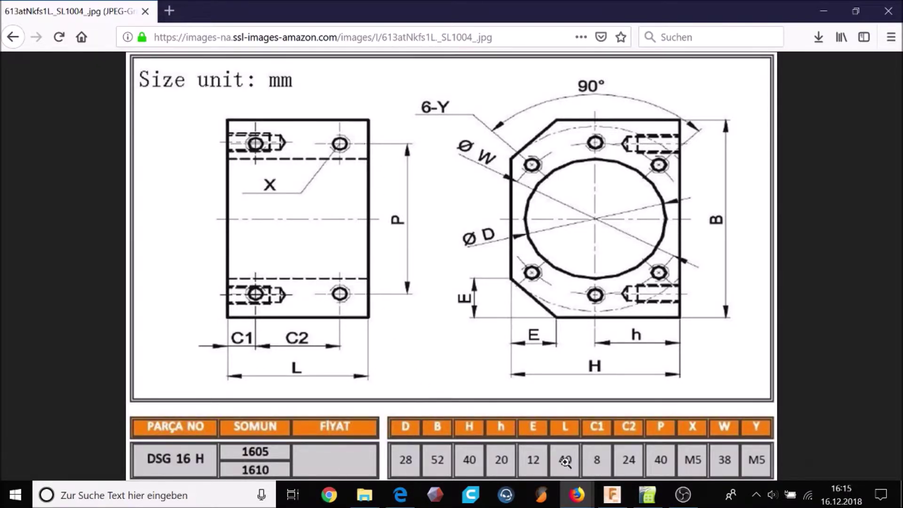
pyautogui.hotkey('alt', 'Tab')
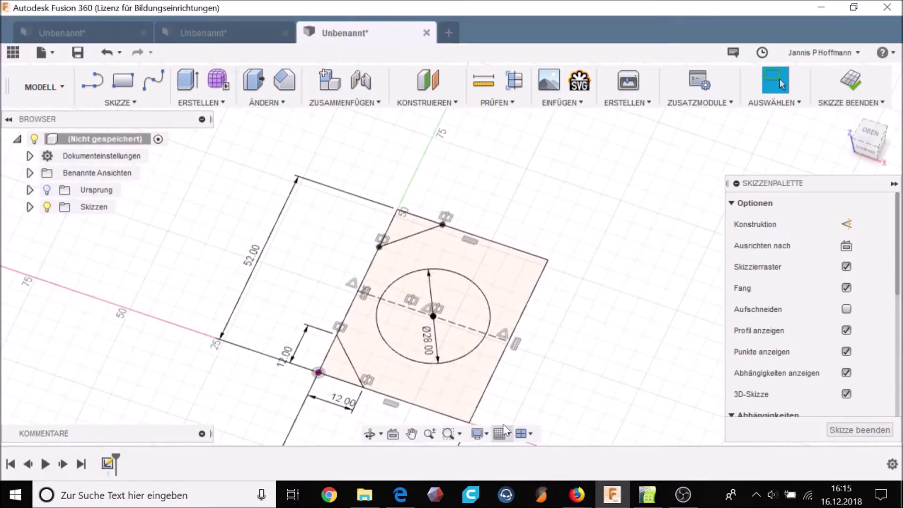
# Extrude the chamfered outline around the bore 40 mm and orbit to inspect the block.
pyautogui.press('e')
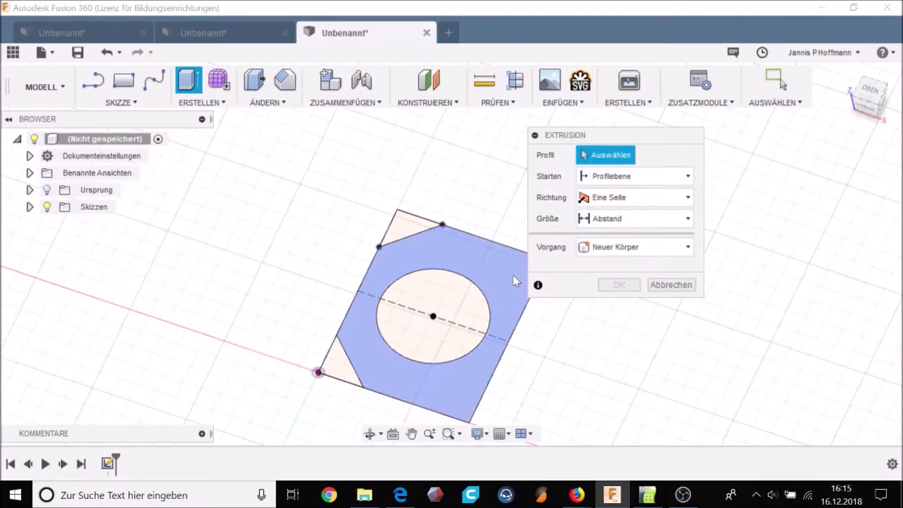
pyautogui.click(513, 276)
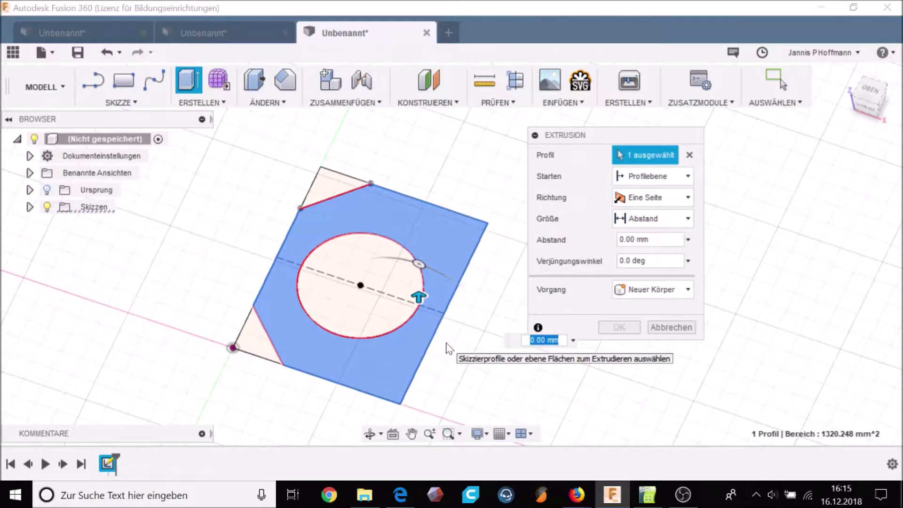
pyautogui.write('40')
pyautogui.press('Return')
pyautogui.moveTo(352, 322)
pyautogui.keyDown('shift'); pyautogui.mouseDown(button='middle')
pyautogui.moveTo(397, 299)
pyautogui.moveTo(538, 277)
pyautogui.moveTo(718, 279)
pyautogui.mouseUp(button='middle'); pyautogui.keyUp('shift')
pyautogui.keyDown('shift'); pyautogui.moveTo(431, 264); pyautogui.dragTo(536, 270, button='middle'); pyautogui.keyUp('shift')
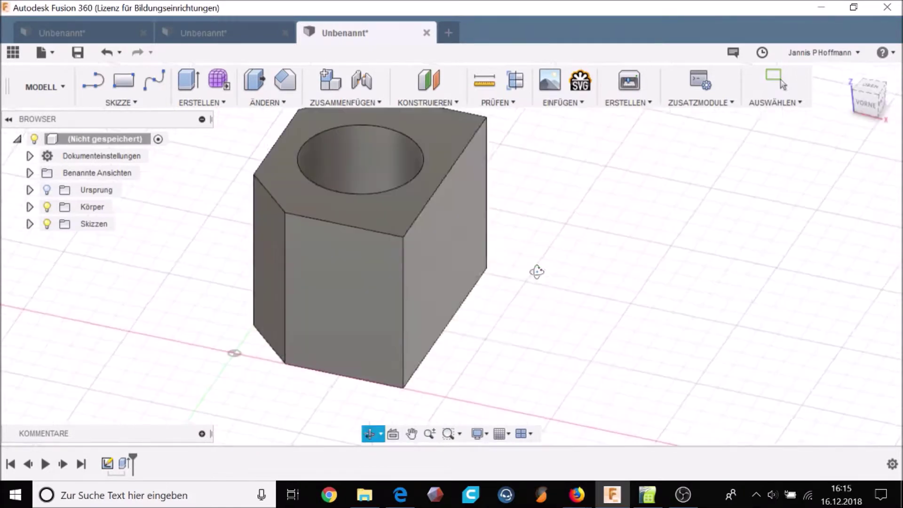
pyautogui.keyDown('shift'); pyautogui.moveTo(329, 282); pyautogui.dragTo(479, 296, button='middle'); pyautogui.keyUp('shift')
pyautogui.keyDown('shift'); pyautogui.moveTo(414, 327); pyautogui.dragTo(468, 343, button='middle'); pyautogui.keyUp('shift')
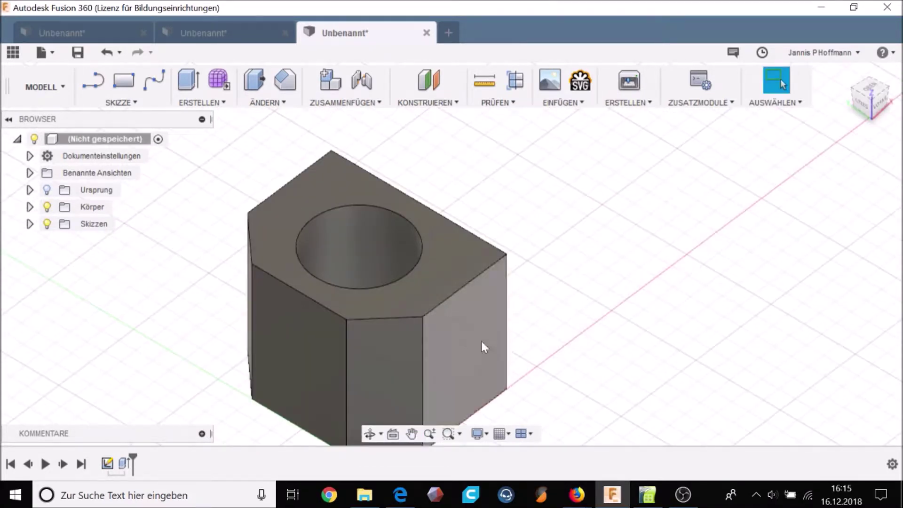
pyautogui.hotkey('alt', 'Tab')
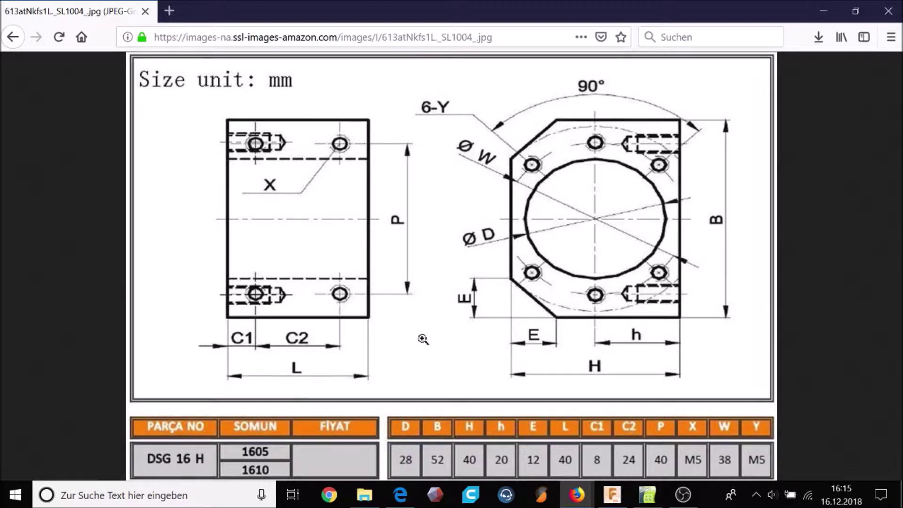
# Back in Fusion 360, start a new sketch on the block's top face.
pyautogui.hotkey('alt', 'Tab')
pyautogui.keyDown('shift'); pyautogui.moveTo(452, 290); pyautogui.dragTo(414, 319, button='middle'); pyautogui.keyUp('shift')
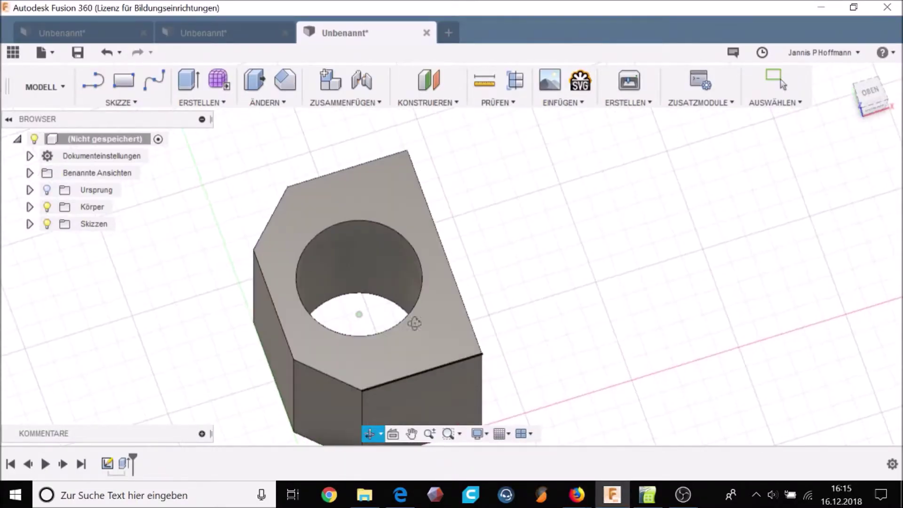
pyautogui.moveTo(769, 273); pyautogui.dragTo(534, 339, button='right')
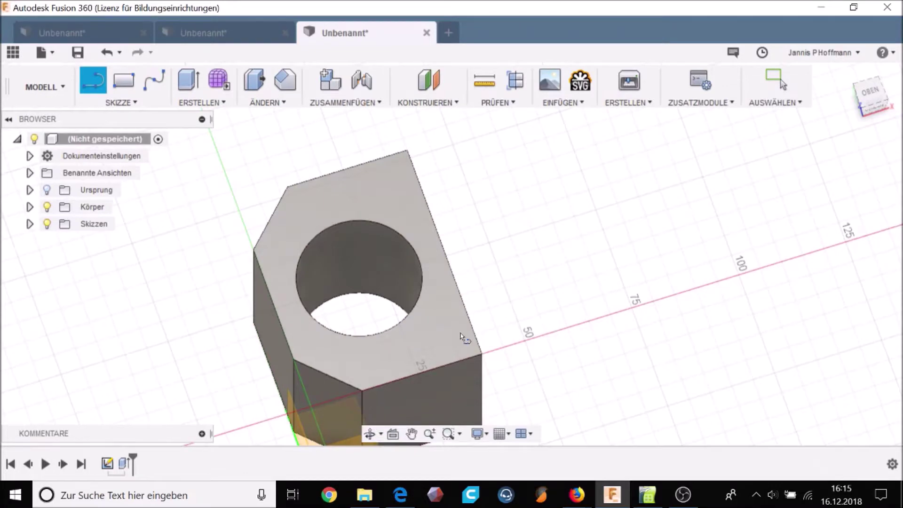
pyautogui.click(466, 355)
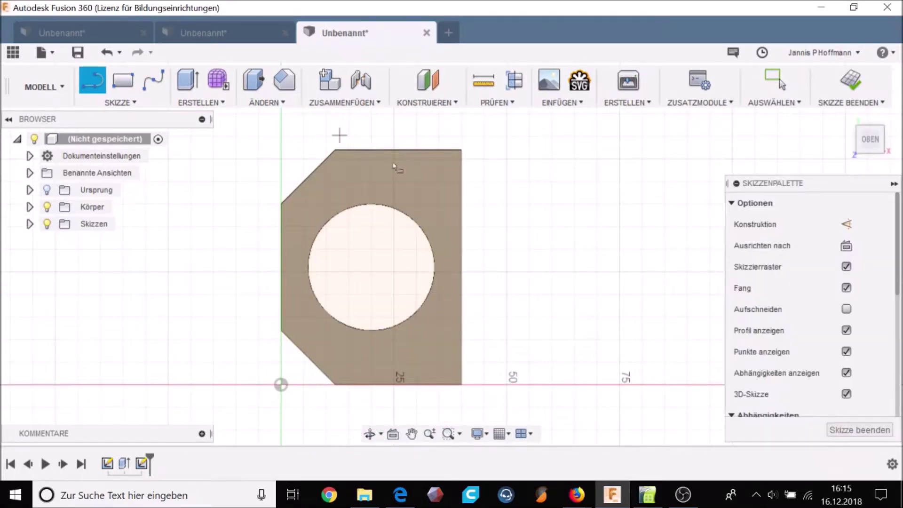
# Draw a construction line from the bore centre up to the block's top edge.
pyautogui.click(846, 223)
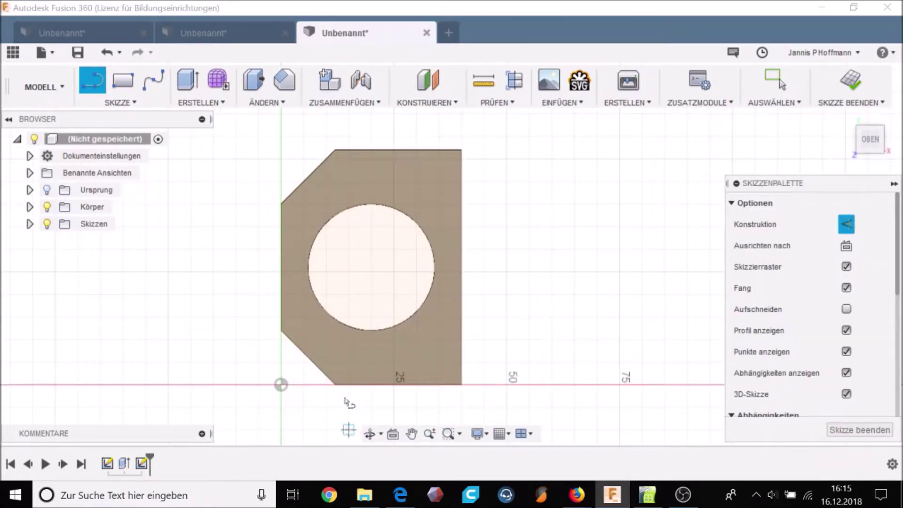
pyautogui.click(397, 384)
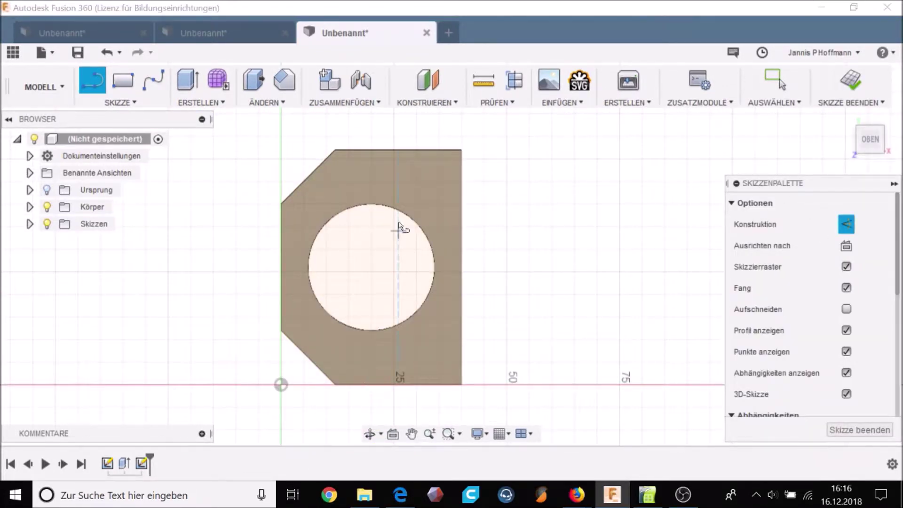
pyautogui.click(371, 267)
pyautogui.click(371, 150)
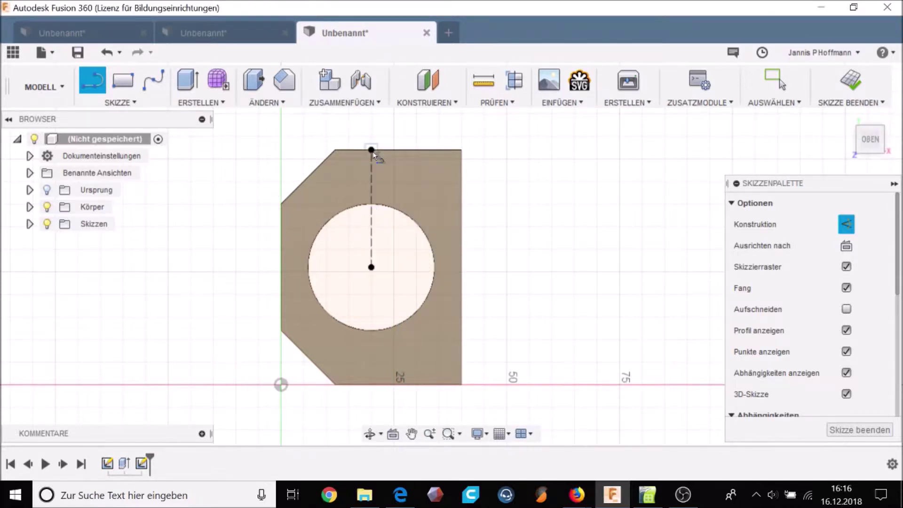
pyautogui.press('Escape')
pyautogui.scroll(-2, 365, 178)
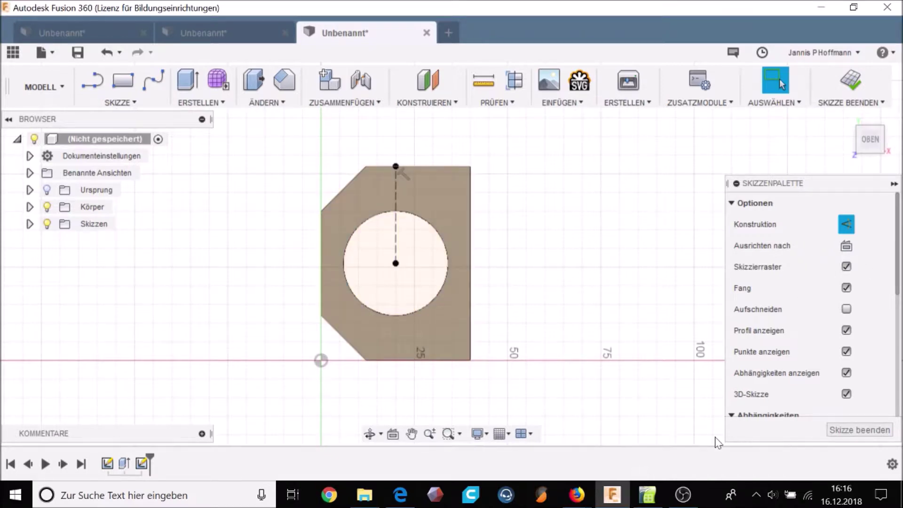
pyautogui.click(612, 494)
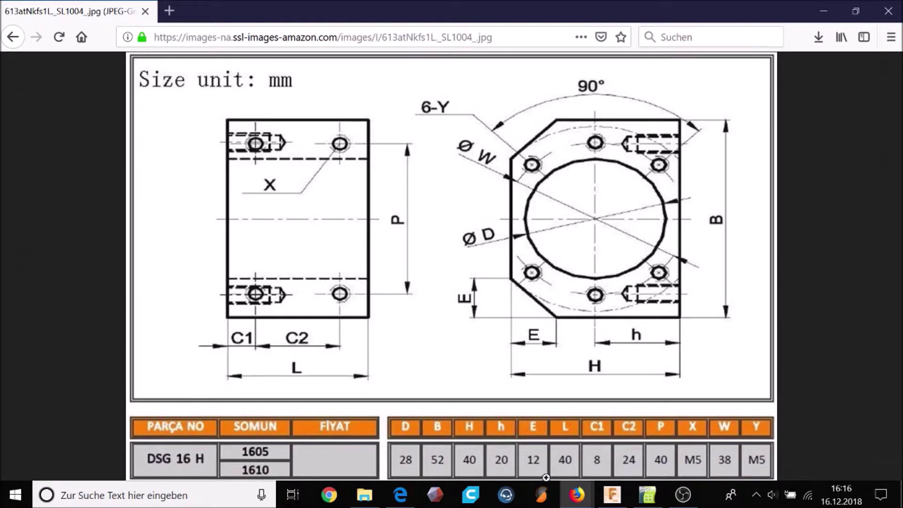
# Draw a dashed Ø38 mm construction circle centred on the bore.
pyautogui.click(612, 493)
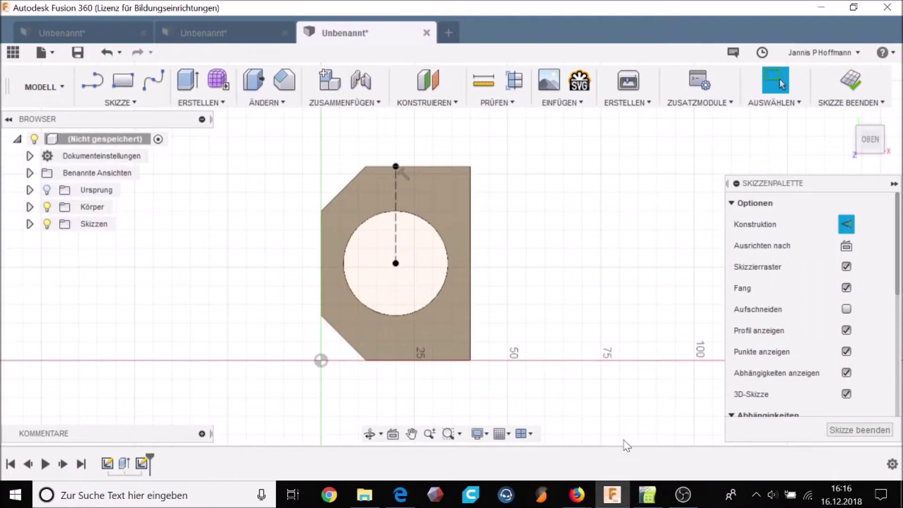
pyautogui.click(396, 264)
pyautogui.write('38')
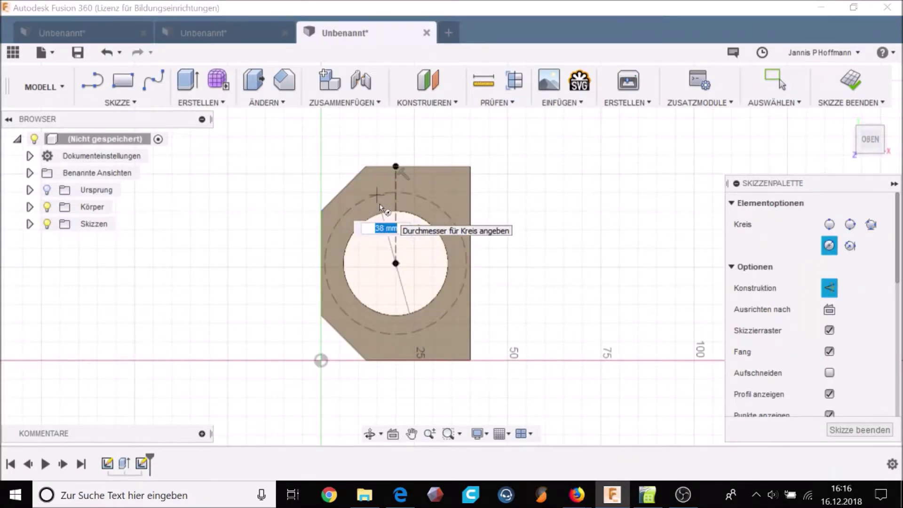
pyautogui.press('Return')
pyautogui.press('Escape')
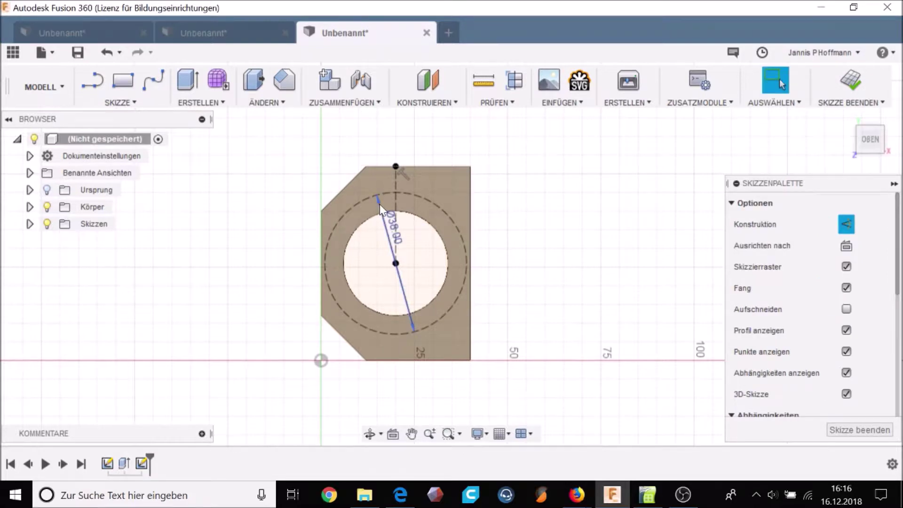
# Check the block and bore sketch profiles, then clear the selection.
pyautogui.scroll(1, 442, 202)
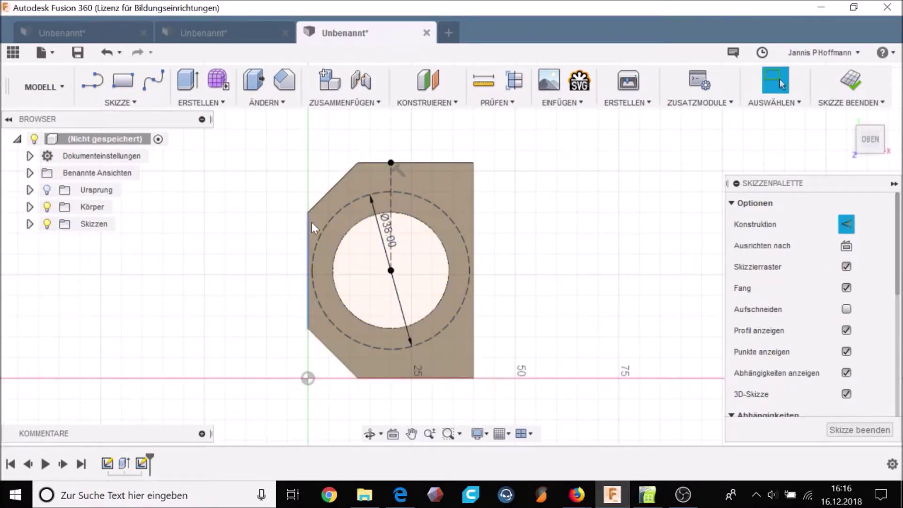
pyautogui.click(318, 207)
pyautogui.scroll(3, 361, 217)
pyautogui.click(452, 253)
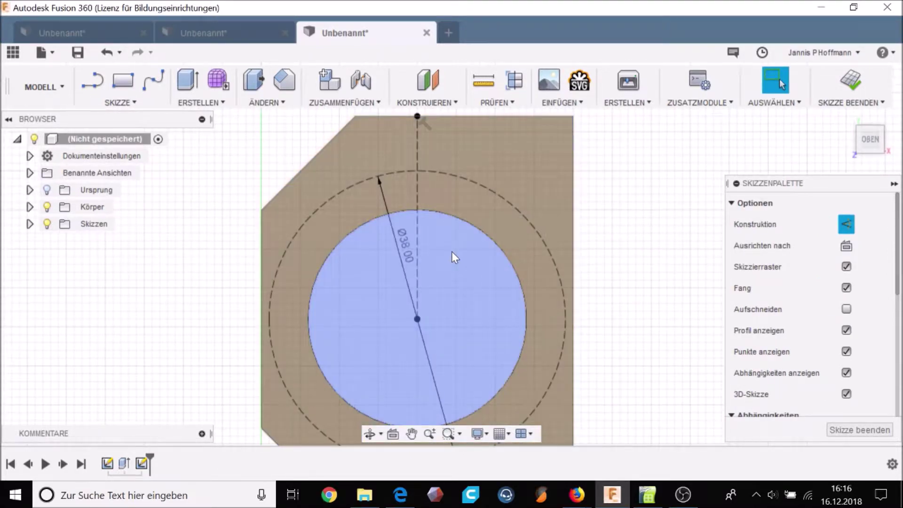
pyautogui.moveTo(438, 227); pyautogui.dragTo(399, 287, button='middle')
pyautogui.scroll(-1, 399, 287)
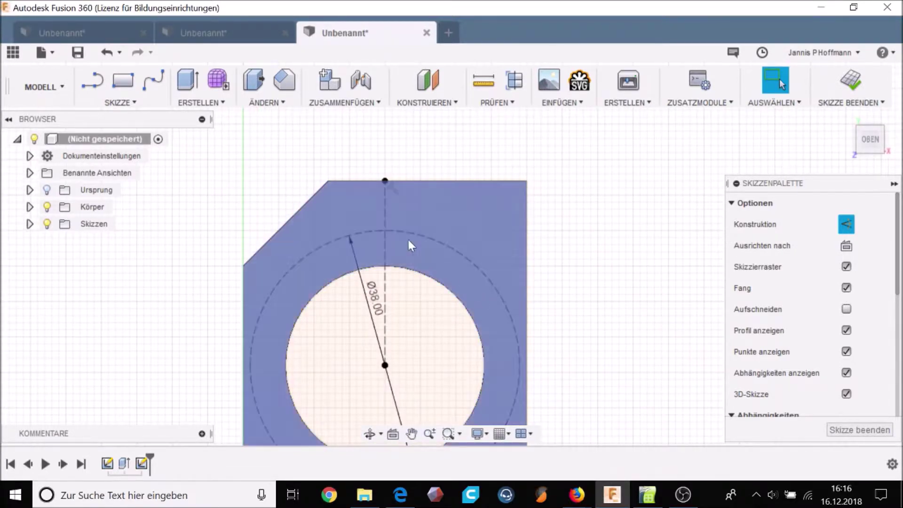
pyautogui.click(387, 233)
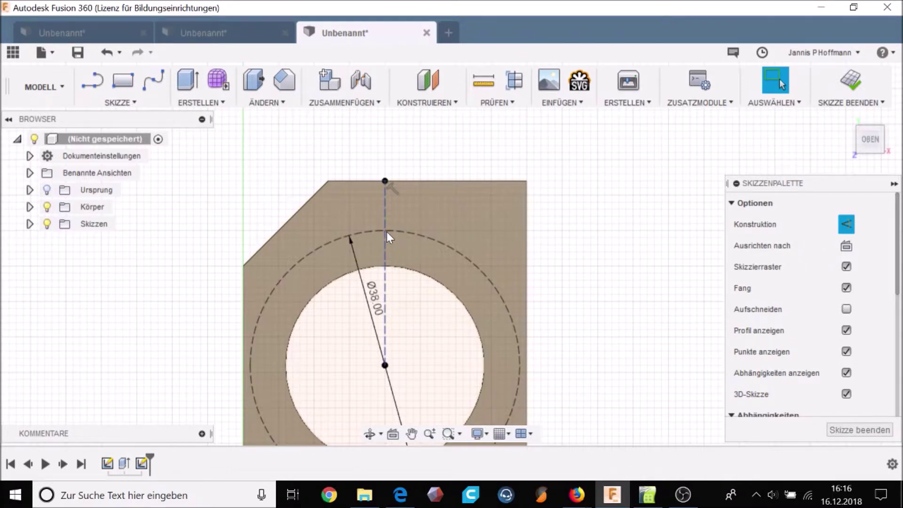
# Place a sketch point where the Ø38 circle meets the vertical line at the top.
pyautogui.write('spunkt')
pyautogui.press('Return')
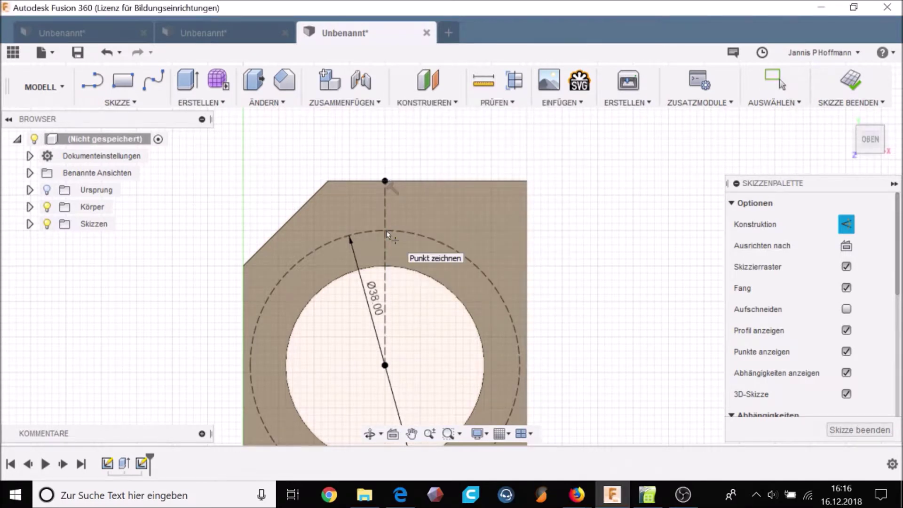
pyautogui.click(385, 231)
pyautogui.scroll(-2, 373, 229)
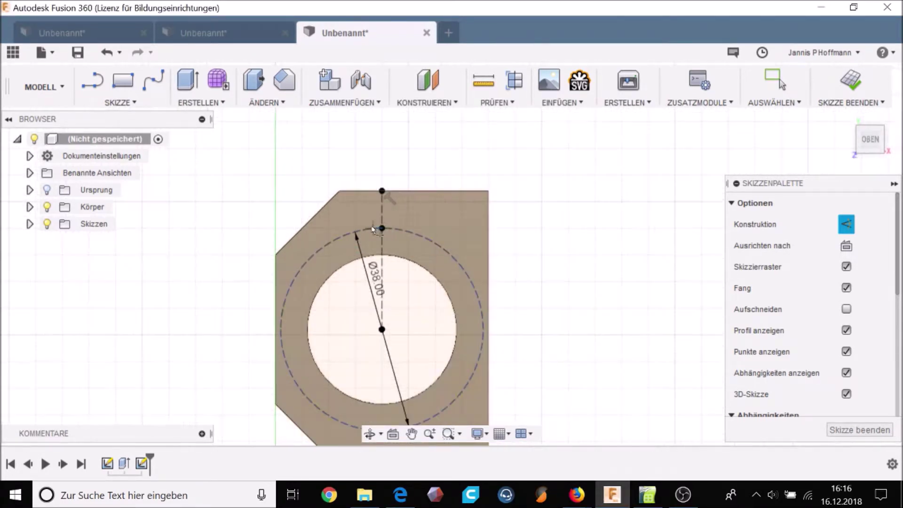
pyautogui.press('Escape')
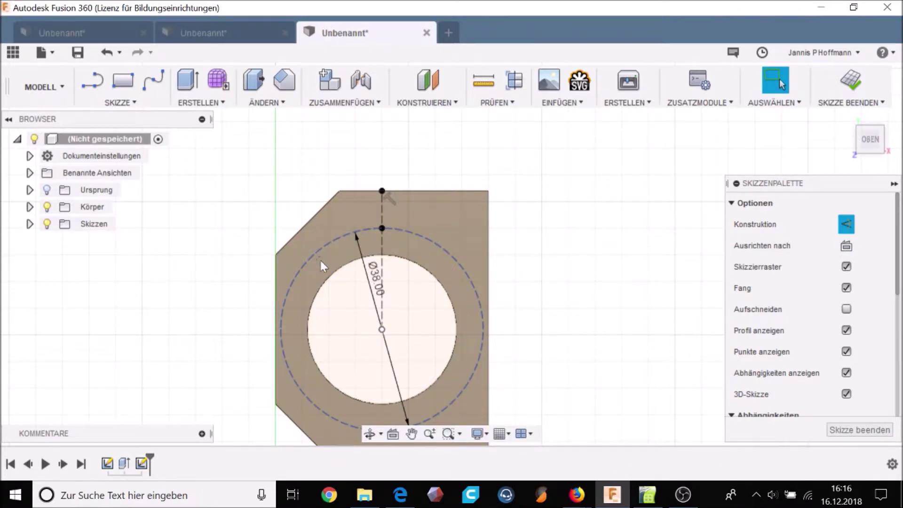
# Draw an up-left construction line from the bore centre, dimensioned 45° from vertical.
pyautogui.press('l')
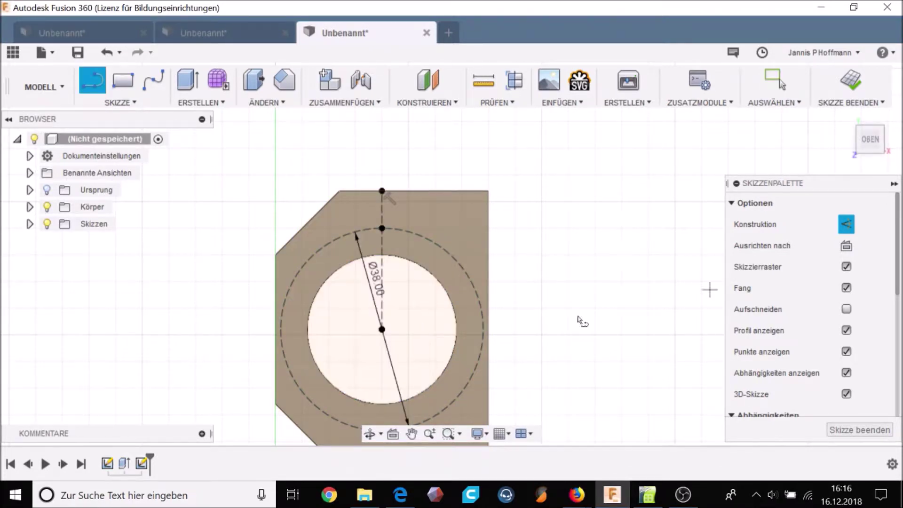
pyautogui.click(381, 329)
pyautogui.click(322, 246)
pyautogui.press('Escape')
pyautogui.press('d')
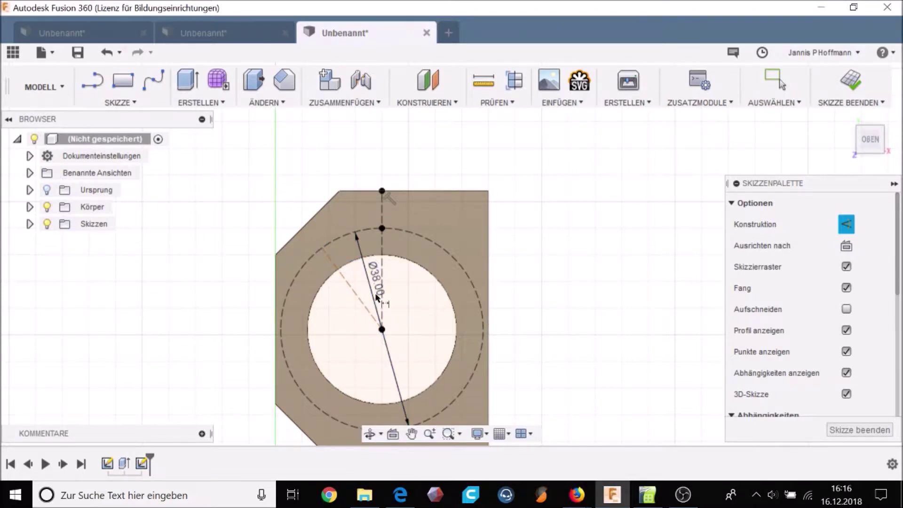
pyautogui.click(385, 259)
pyautogui.click(312, 233)
pyautogui.click(320, 153)
pyautogui.write('45')
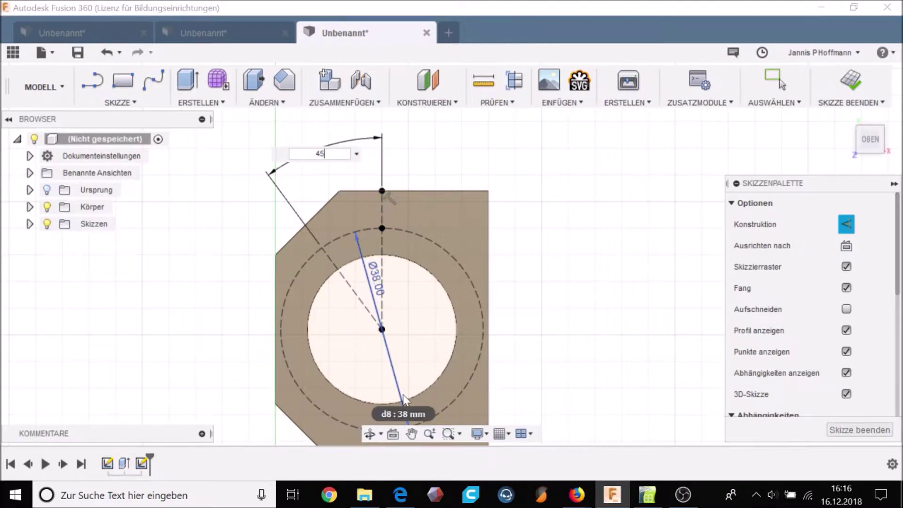
pyautogui.press('Return')
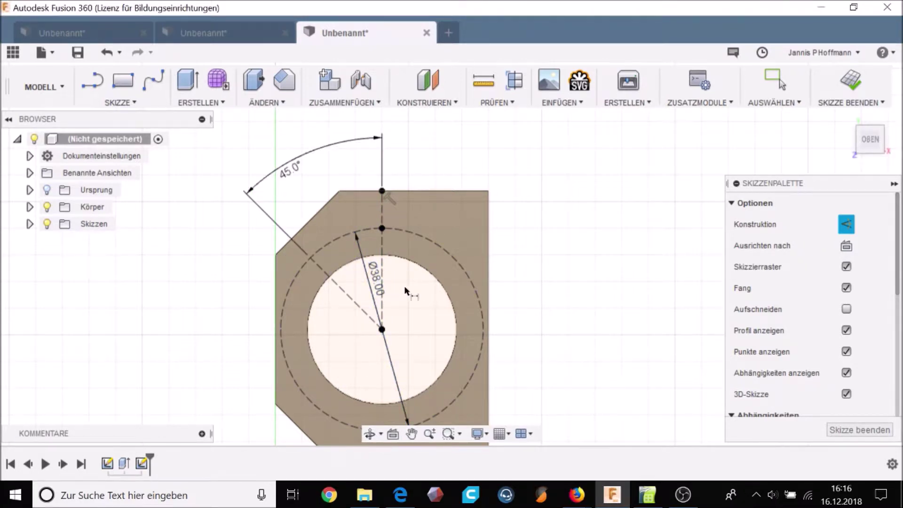
pyautogui.press('s')
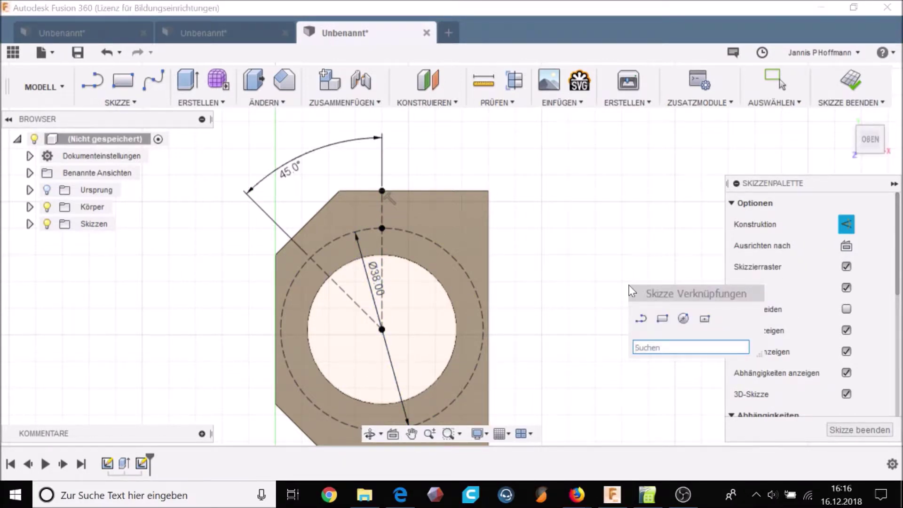
pyautogui.press('Escape')
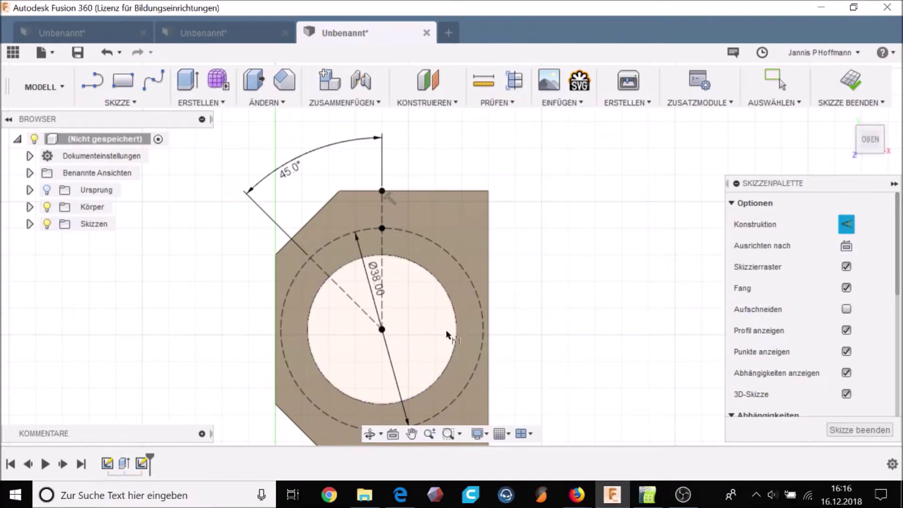
pyautogui.press('Escape')
# Draw an up-right construction line from the bore centre, dimensioned 45° from vertical.
pyautogui.press('l')
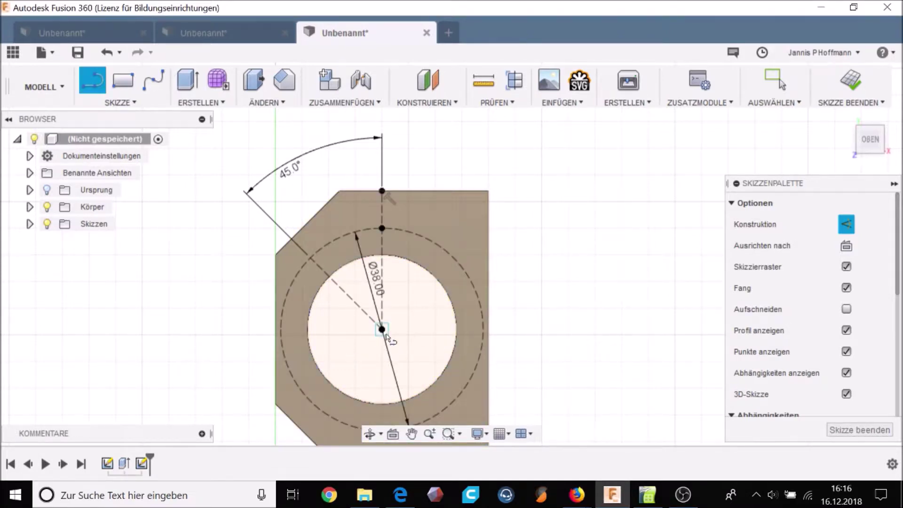
pyautogui.click(381, 330)
pyautogui.click(437, 247)
pyautogui.press('Escape')
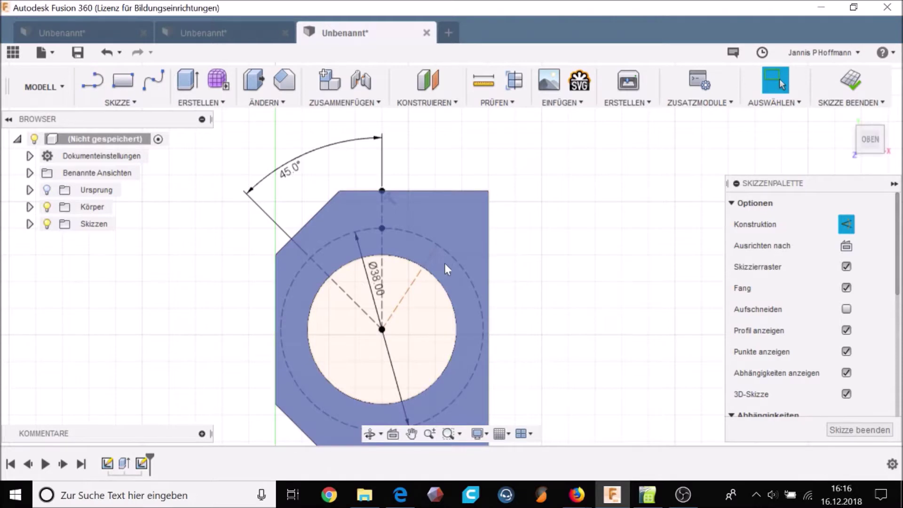
pyautogui.click(431, 258)
pyautogui.click(382, 211)
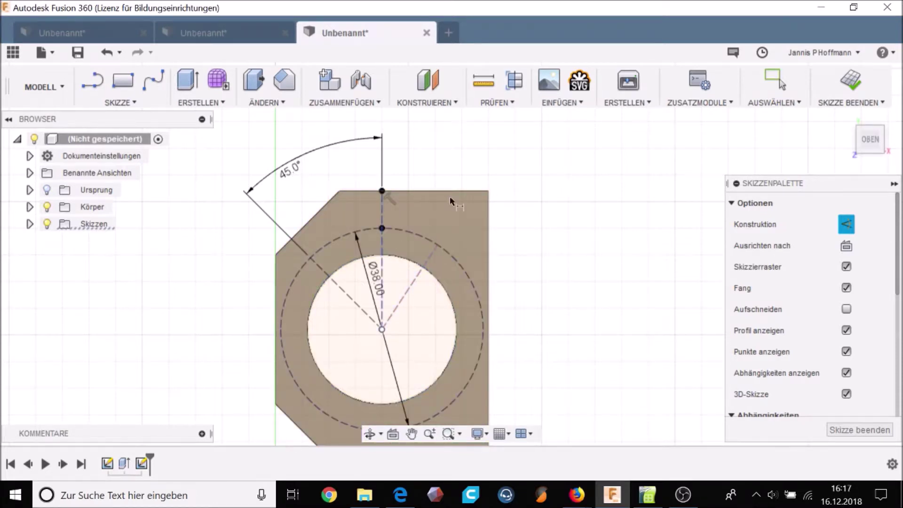
pyautogui.click(478, 148)
pyautogui.write('45')
pyautogui.press('Escape')
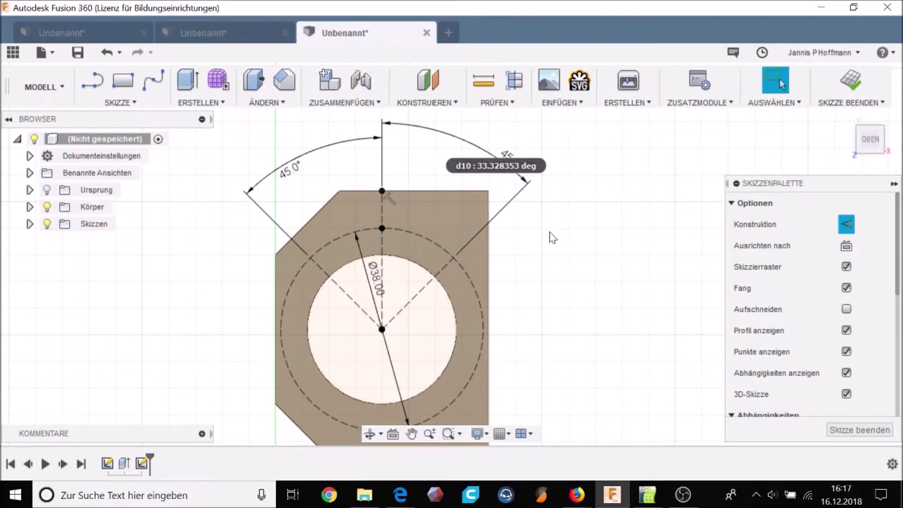
# Start placing further sketch points and pan to show the whole sketch.
pyautogui.write('spu')
pyautogui.press('Return')
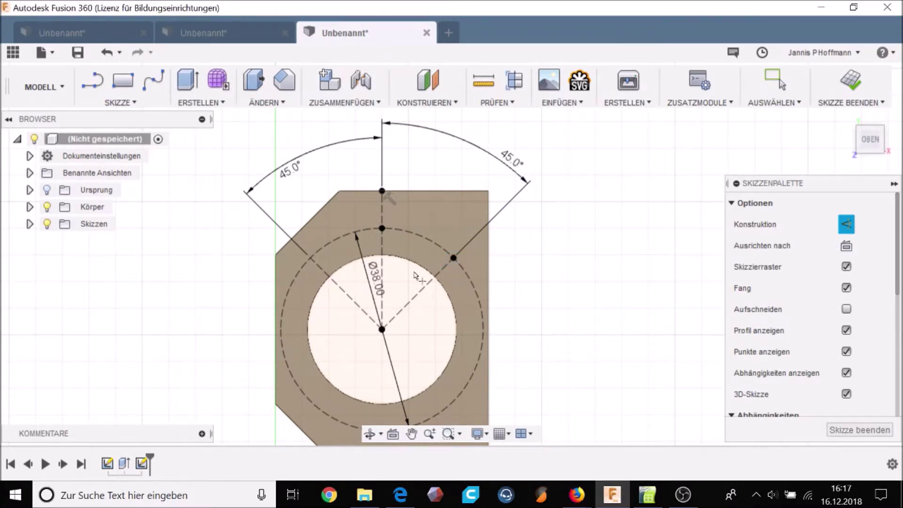
pyautogui.moveTo(388, 270)
pyautogui.mouseDown(button='middle')
pyautogui.moveTo(270, 191)
pyautogui.moveTo(319, 247)
pyautogui.mouseUp(button='middle')
pyautogui.scroll(-2, 298, 216)
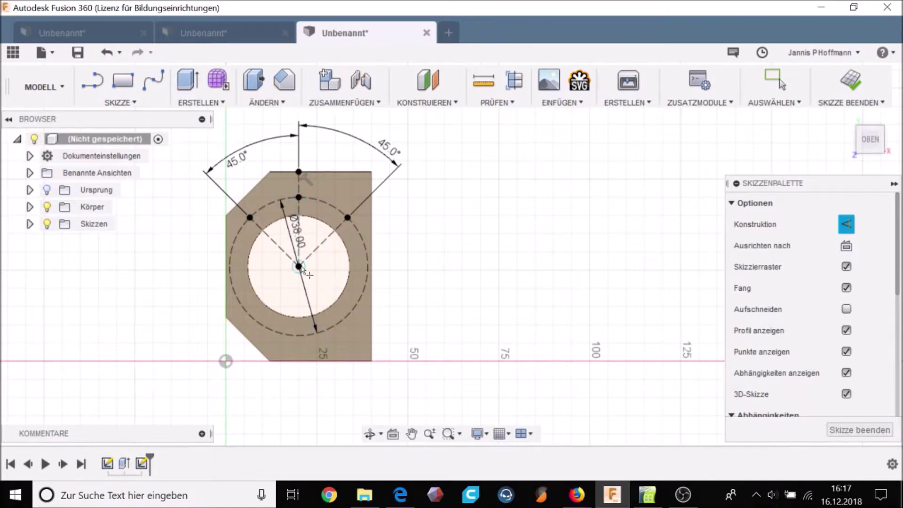
# Draw a horizontal centreline through the bore centre.
pyautogui.press('l')
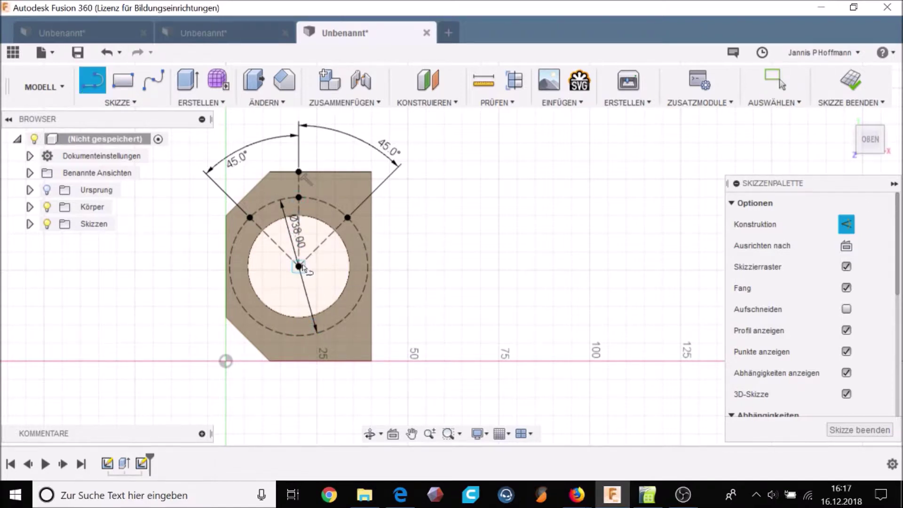
pyautogui.click(299, 267)
pyautogui.click(367, 266)
pyautogui.press('Escape')
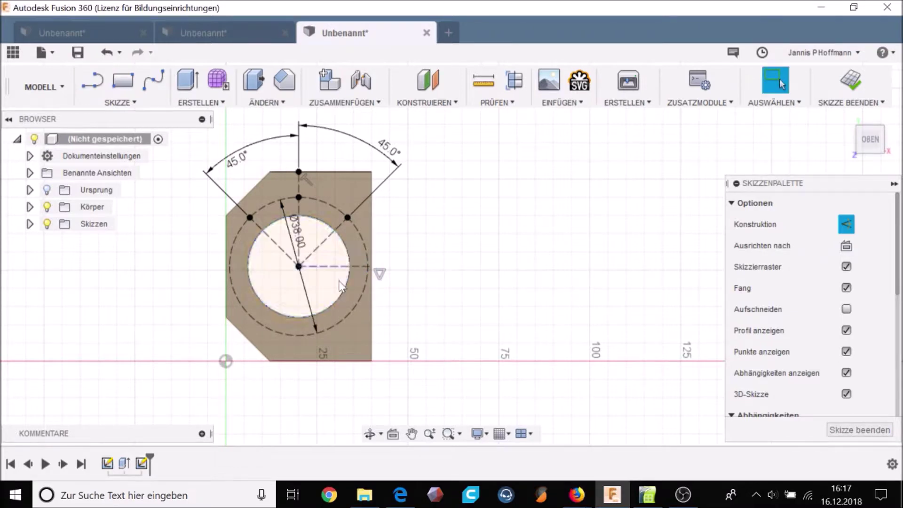
# Mirror the upper-left and top hole points across the horizontal centreline.
pyautogui.write('spiegeln')
pyautogui.press('Return')
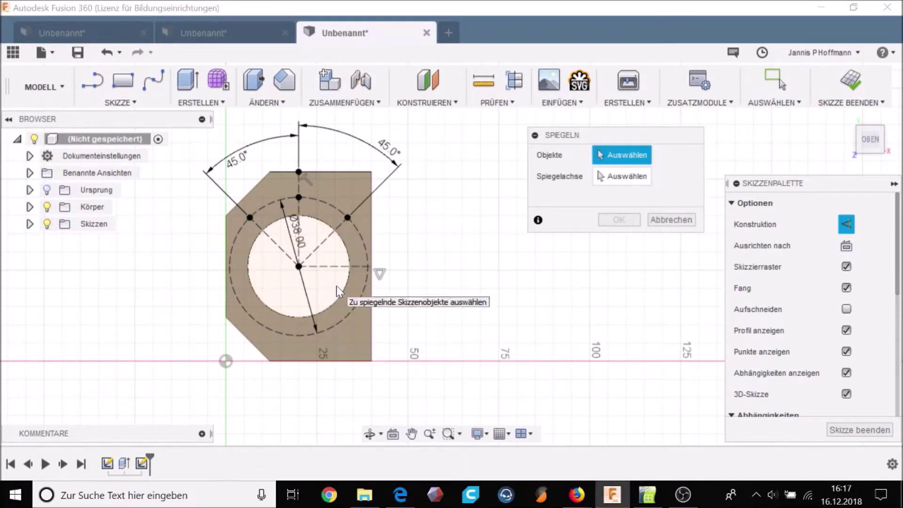
pyautogui.click(250, 217)
pyautogui.click(298, 198)
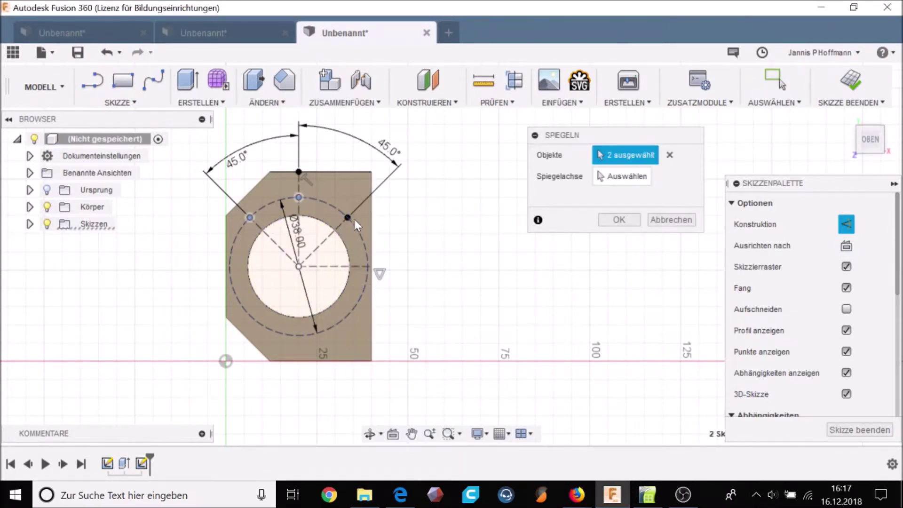
pyautogui.click(605, 184)
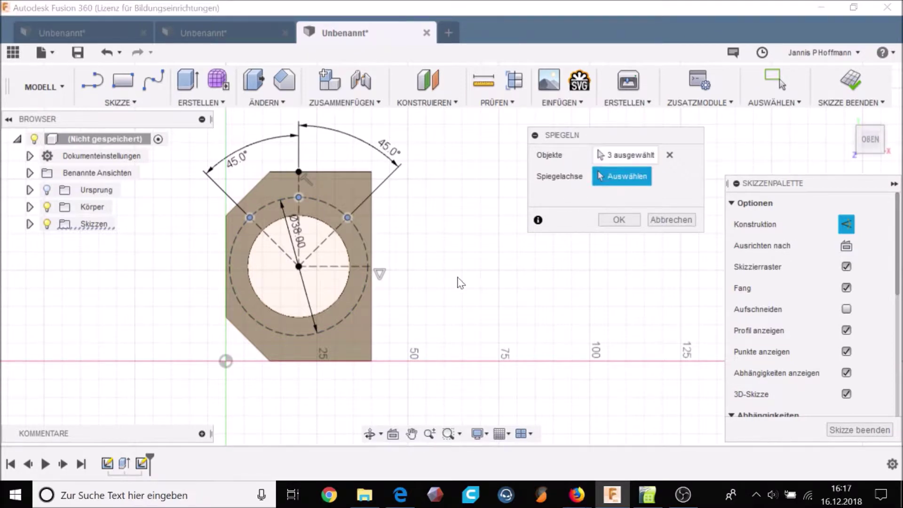
pyautogui.click(333, 267)
pyautogui.click(618, 220)
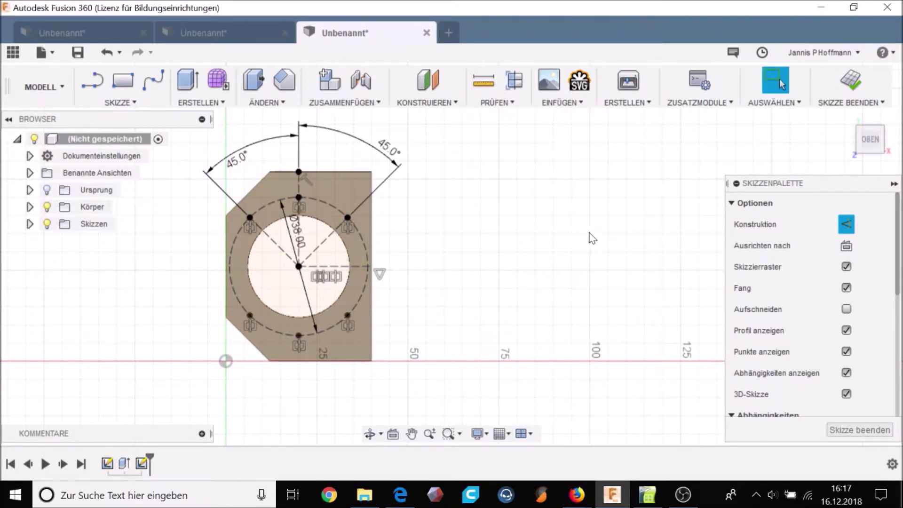
# Finish the hole-pattern sketch and orbit to view the block's top face.
pyautogui.keyDown('shift'); pyautogui.moveTo(301, 264); pyautogui.dragTo(293, 227, button='middle'); pyautogui.keyUp('shift')
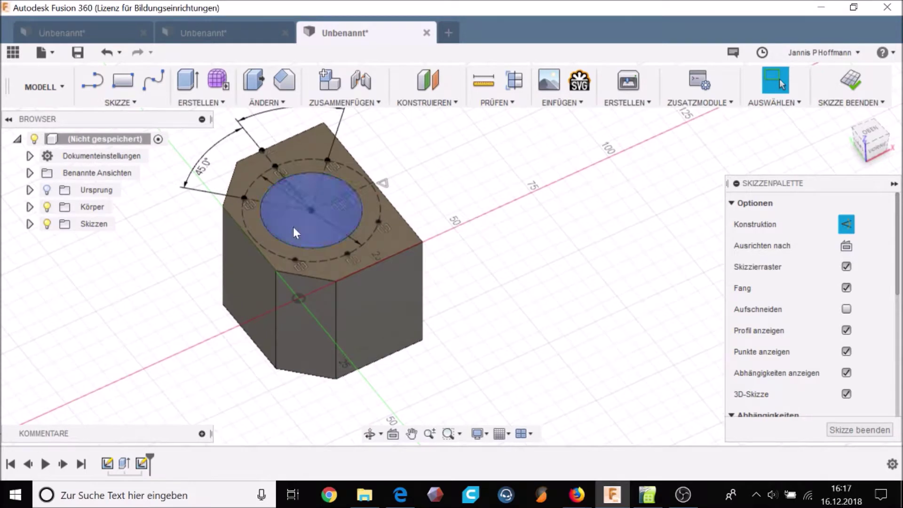
pyautogui.moveTo(353, 215); pyautogui.dragTo(382, 279, button='middle')
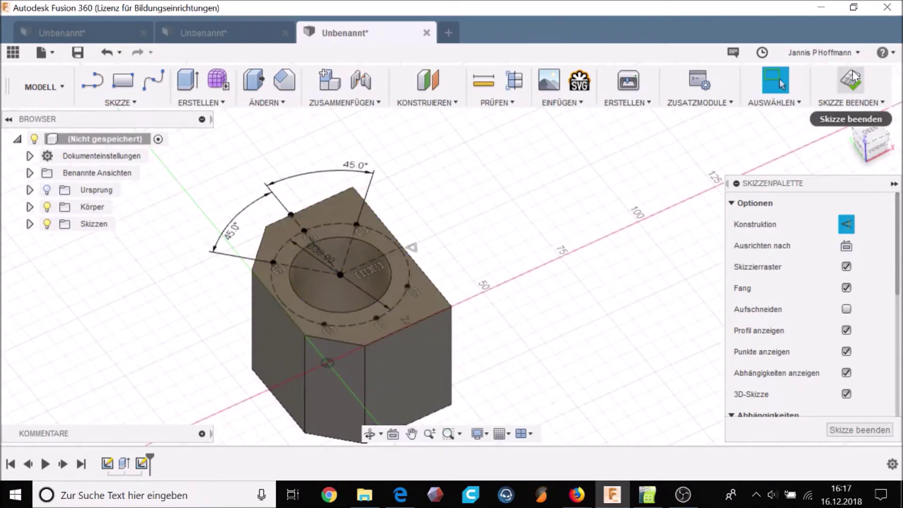
pyautogui.click(837, 108)
pyautogui.keyDown('shift'); pyautogui.moveTo(424, 235); pyautogui.dragTo(303, 259, button='middle'); pyautogui.keyUp('shift')
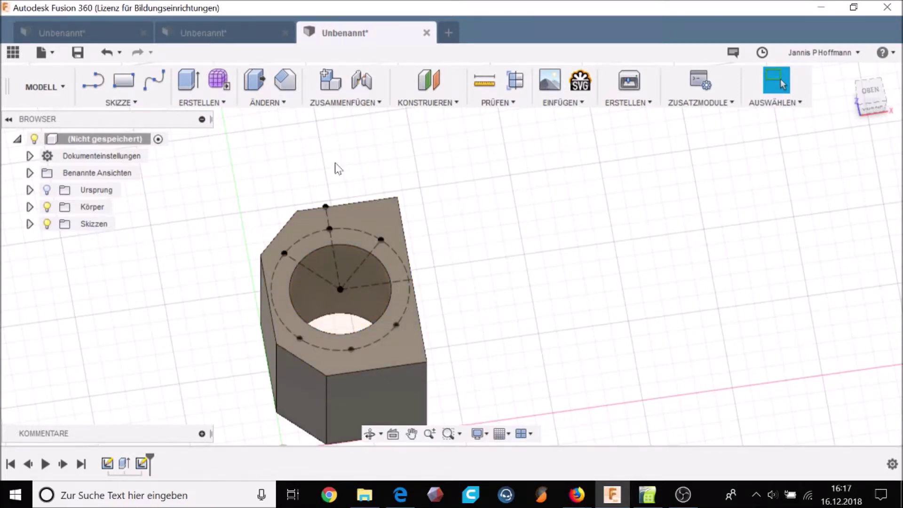
# Start a Hole feature on the six pitch-circle sketch points.
pyautogui.click(211, 102)
pyautogui.click(217, 148)
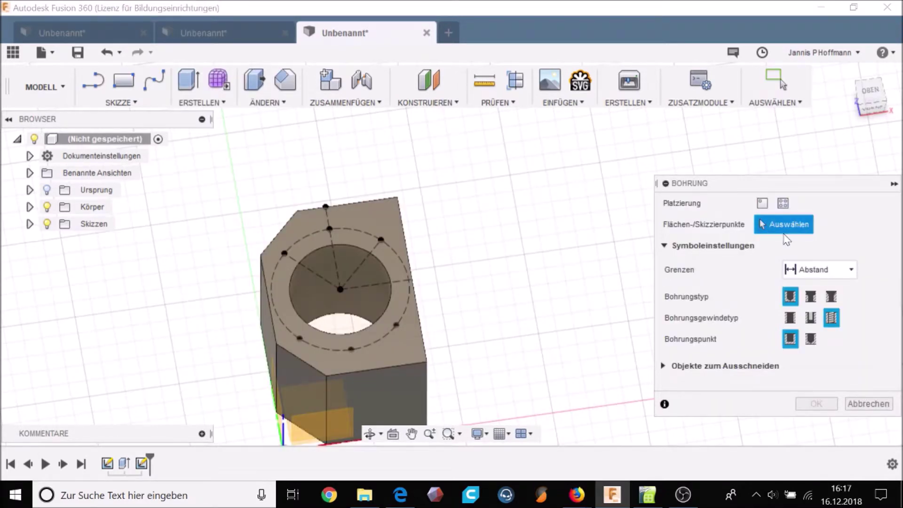
pyautogui.click(299, 338)
pyautogui.click(363, 350)
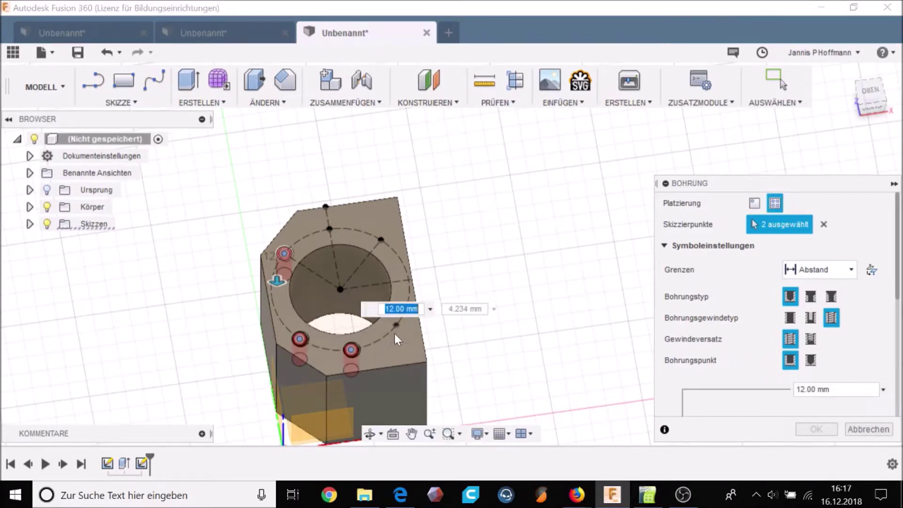
pyautogui.click(380, 238)
pyautogui.click(381, 239)
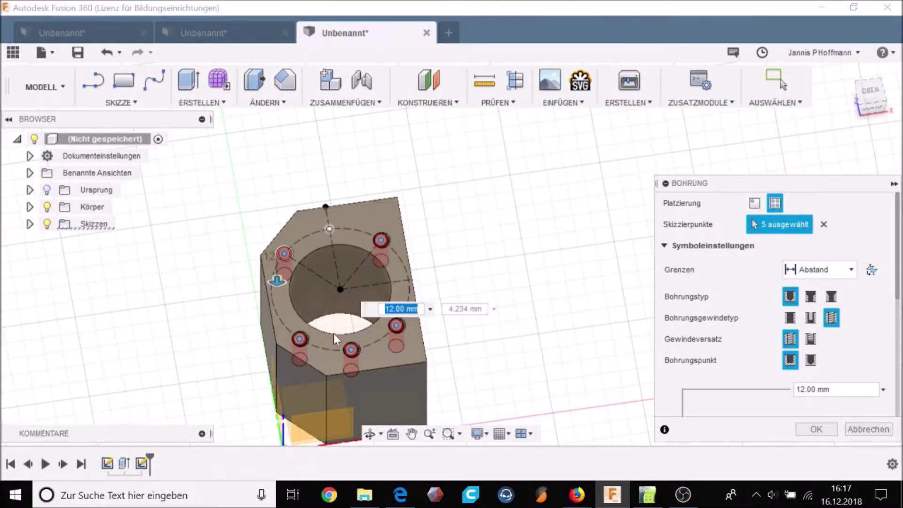
pyautogui.click(329, 229)
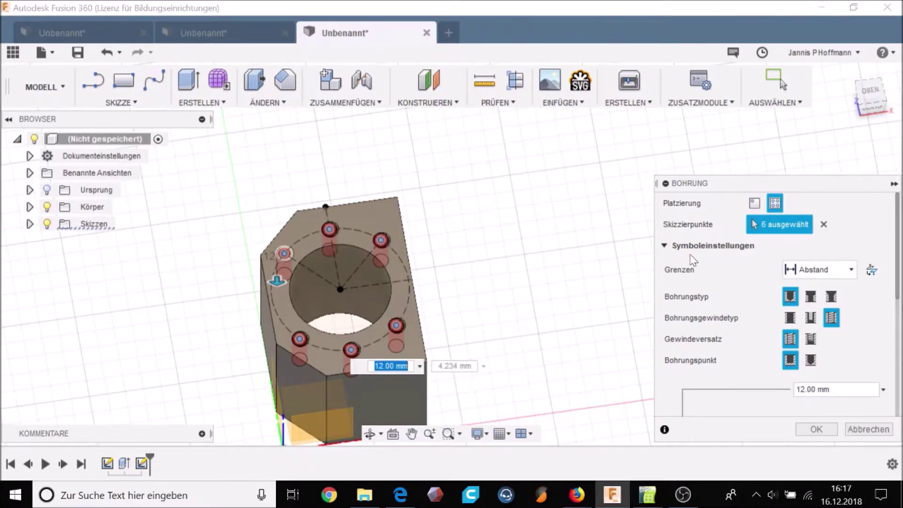
# Set the hole type to counterbore and change the drill point shape.
pyautogui.scroll(-5, 787, 265)
pyautogui.scroll(5, 787, 266)
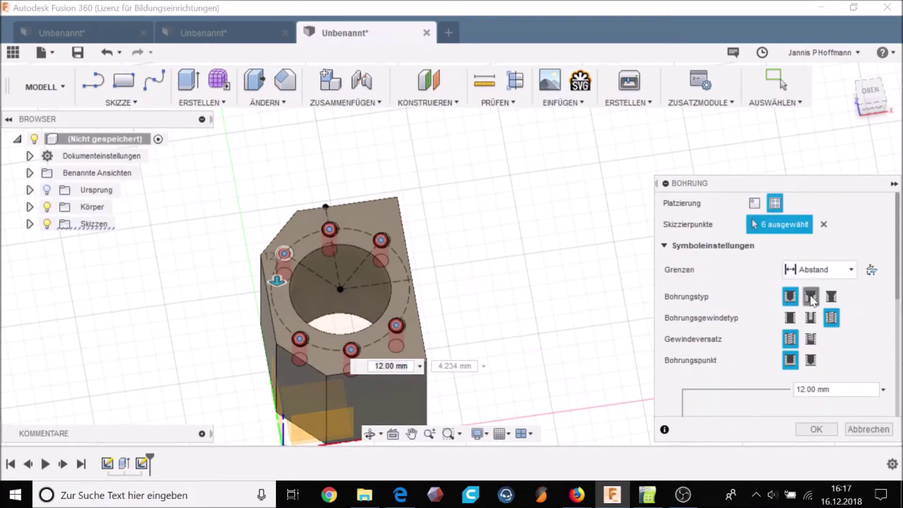
pyautogui.click(791, 317)
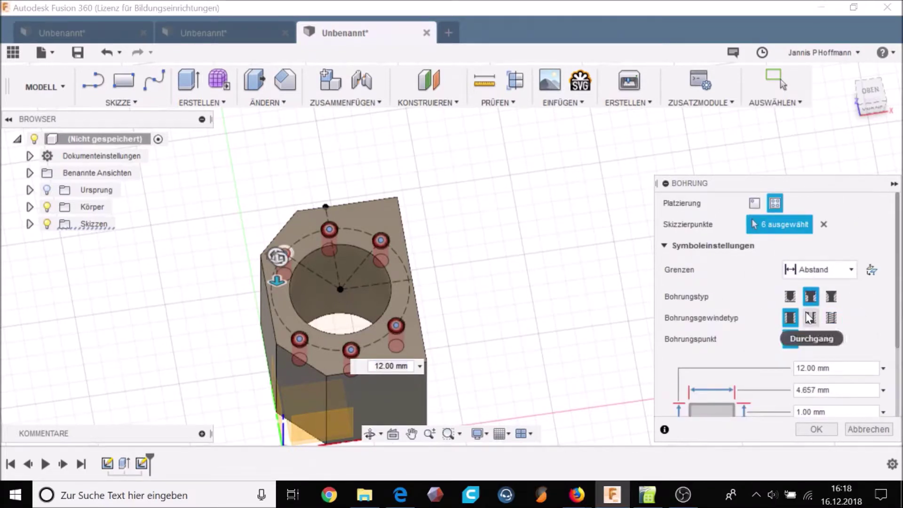
pyautogui.click(810, 338)
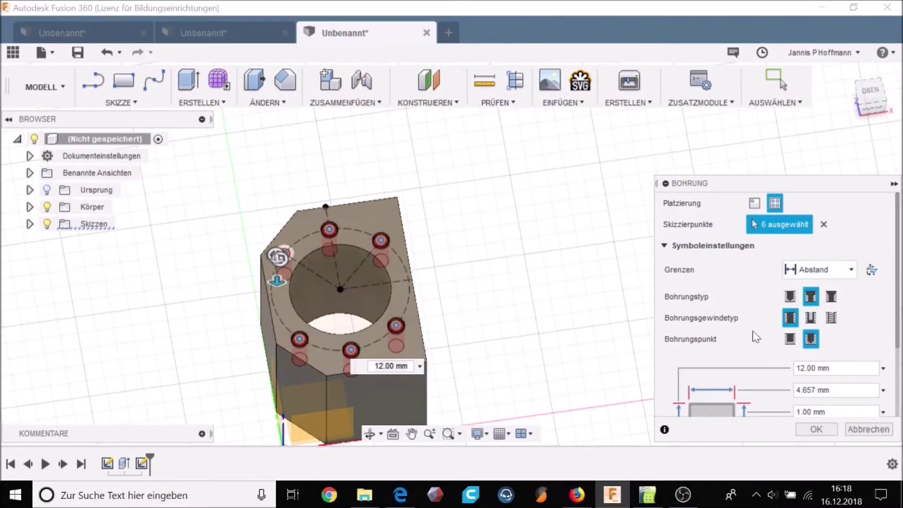
# Make the holes simple tapped holes, checking the reference drawing.
pyautogui.hotkey('alt', 'Tab')
pyautogui.hotkey('alt', 'Tab')
pyautogui.click(786, 300)
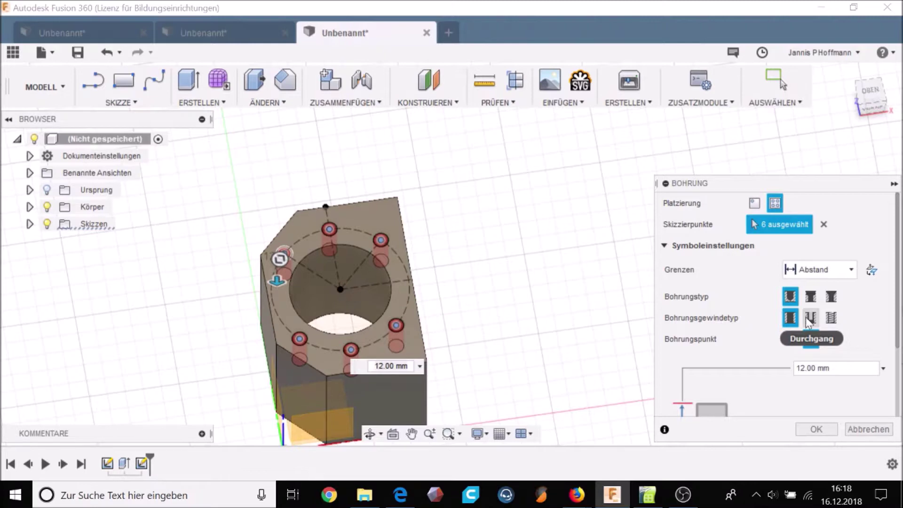
pyautogui.click(810, 318)
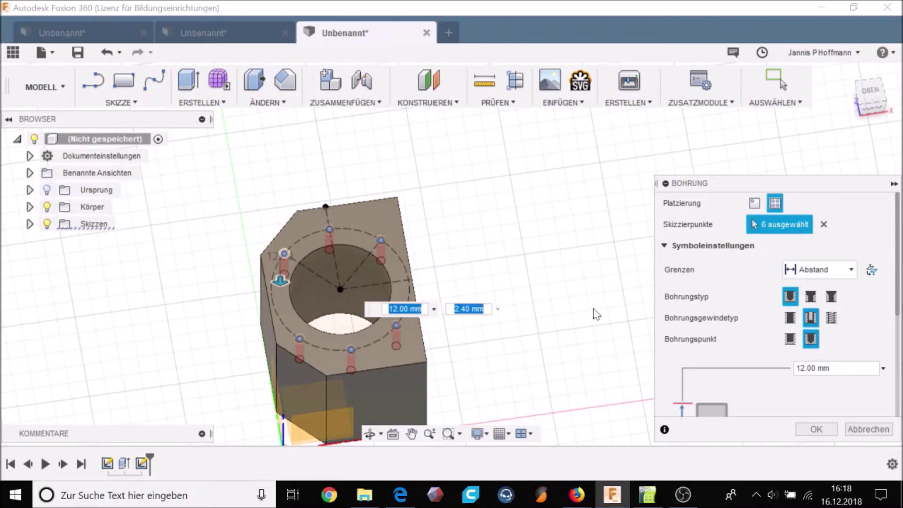
pyautogui.keyDown('shift'); pyautogui.moveTo(595, 312); pyautogui.dragTo(596, 311, button='middle'); pyautogui.keyUp('shift')
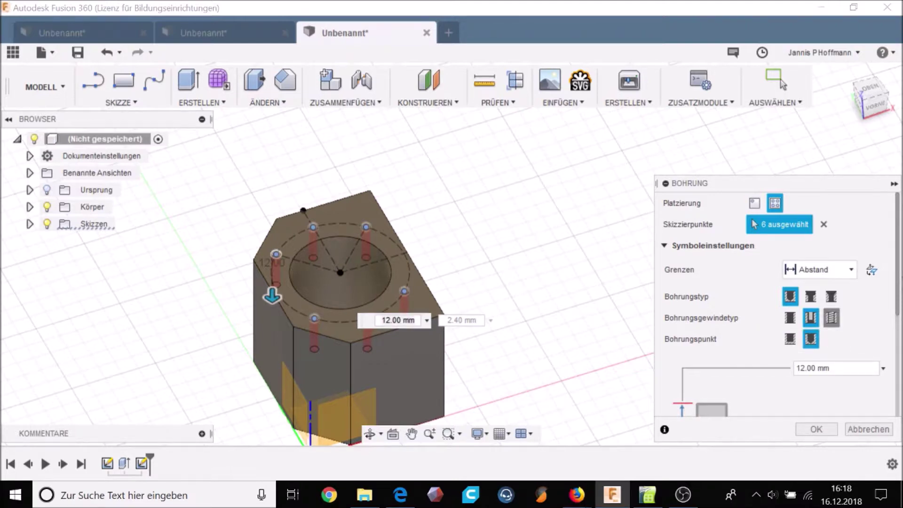
pyautogui.click(831, 317)
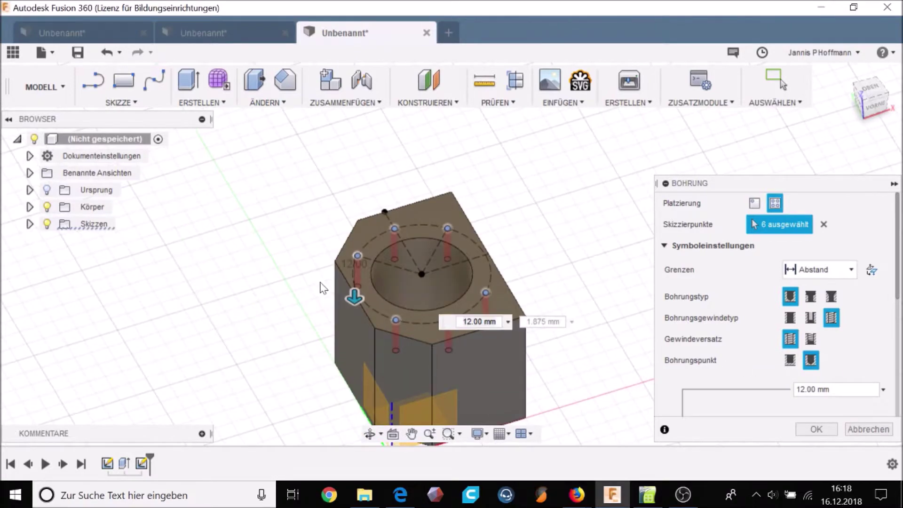
# Restore the original drill point and select the 12.00 mm hole depth.
pyautogui.moveTo(322, 286)
pyautogui.keyDown('shift'); pyautogui.mouseDown(button='middle')
pyautogui.moveTo(342, 261)
pyautogui.moveTo(472, 242)
pyautogui.moveTo(475, 231)
pyautogui.mouseUp(button='middle'); pyautogui.keyUp('shift')
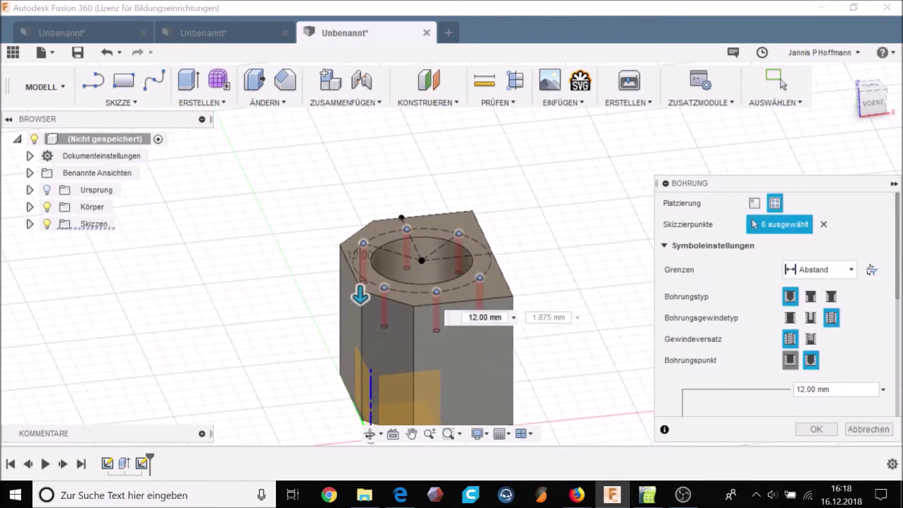
pyautogui.click(790, 360)
pyautogui.keyDown('shift'); pyautogui.moveTo(526, 324); pyautogui.dragTo(427, 302, button='middle'); pyautogui.keyUp('shift')
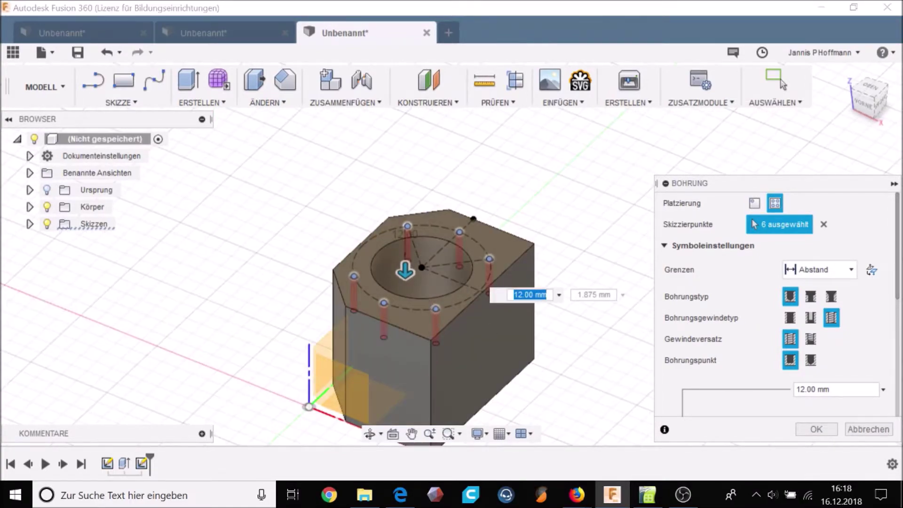
pyautogui.scroll(-3, 776, 306)
pyautogui.doubleClick(816, 219)
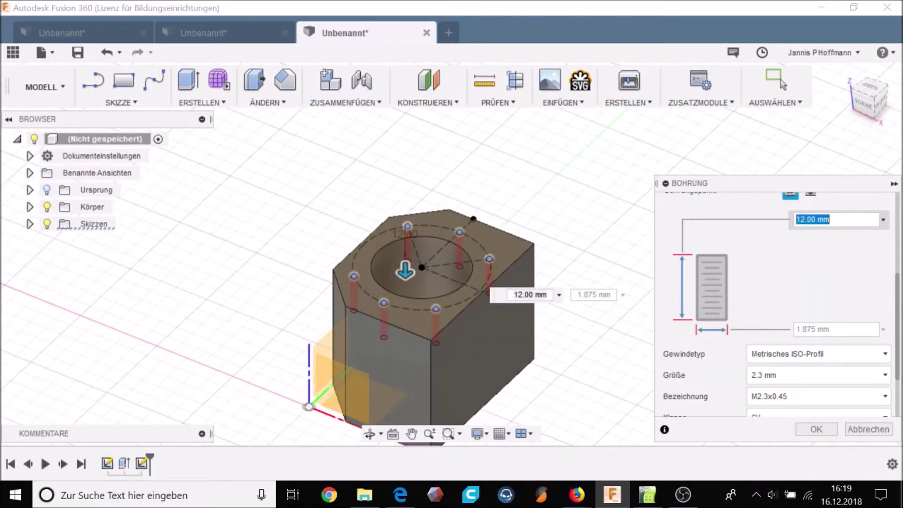
pyautogui.hotkey('alt', 'Tab')
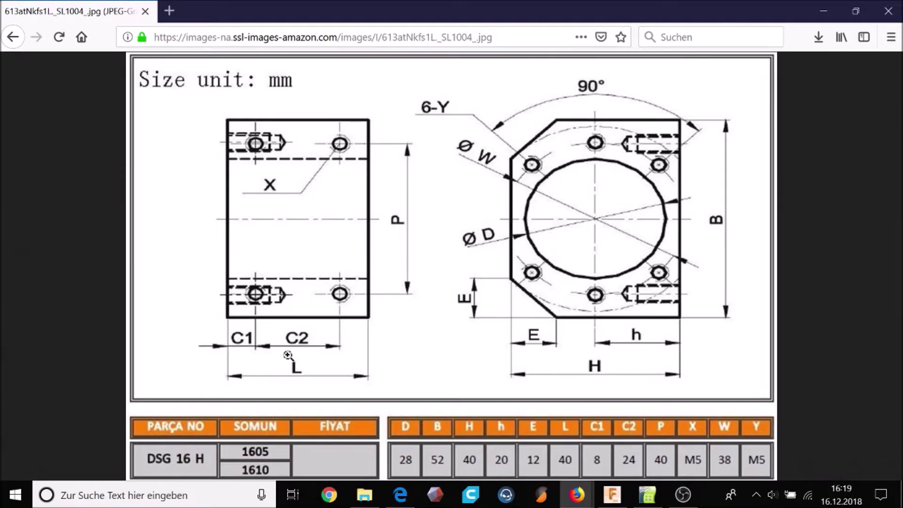
pyautogui.hotkey('alt', 'Tab')
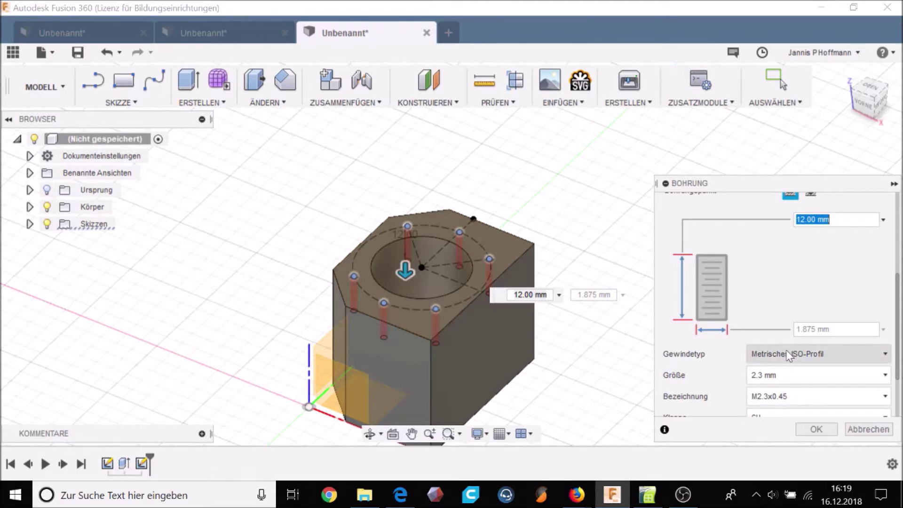
# Set the thread to Metric ISO profile, 5.0 mm size, M5x0.8 designation.
pyautogui.scroll(-1, 763, 297)
pyautogui.click(795, 316)
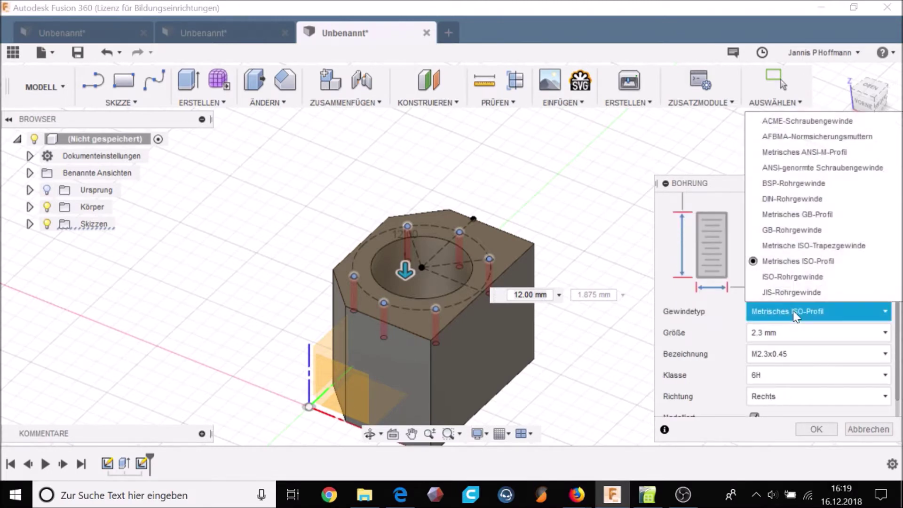
pyautogui.click(798, 263)
pyautogui.scroll(-1, 798, 296)
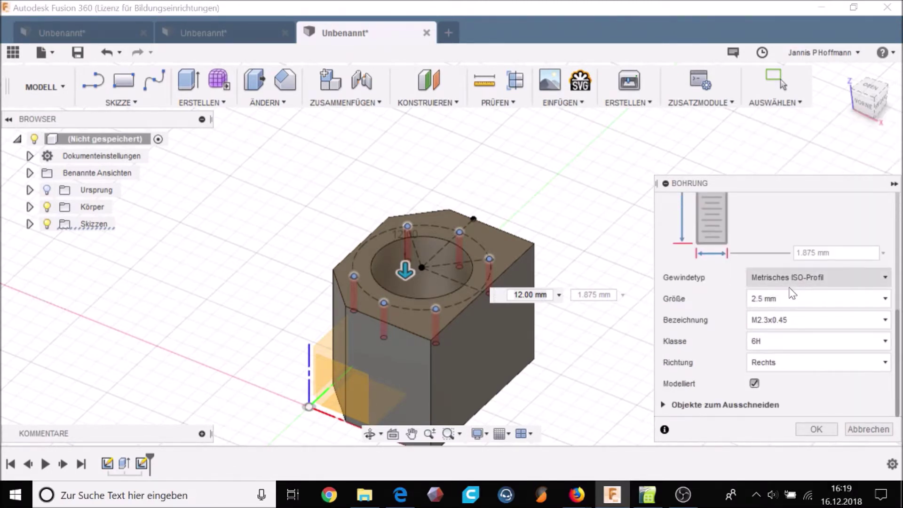
pyautogui.click(776, 298)
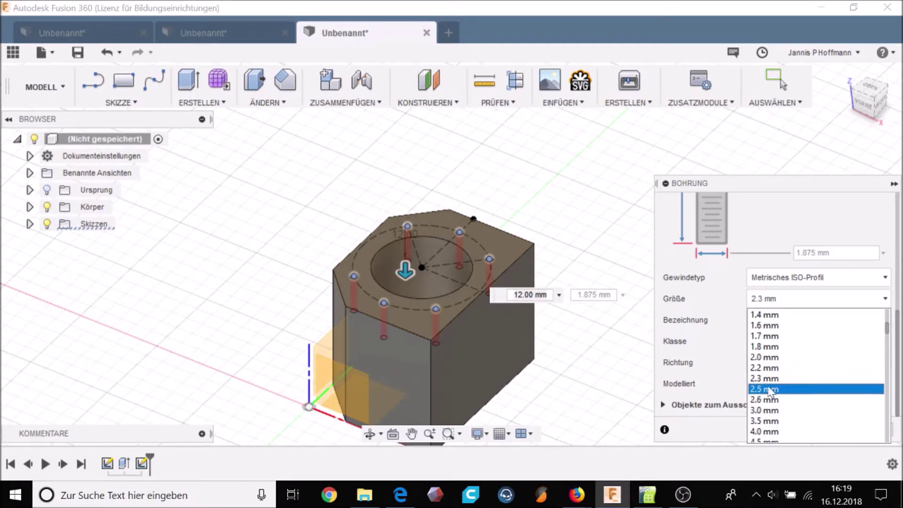
pyautogui.scroll(-2, 771, 383)
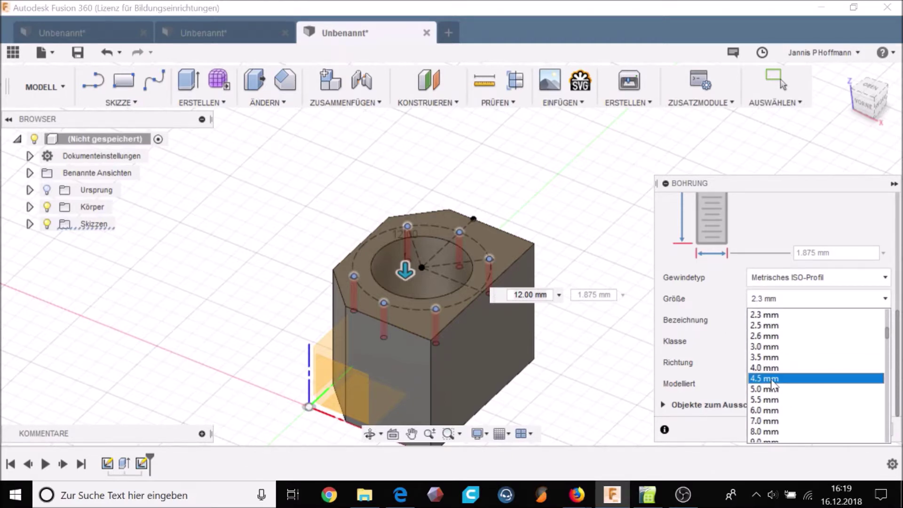
pyautogui.press('Return')
pyautogui.click(779, 319)
pyautogui.click(783, 339)
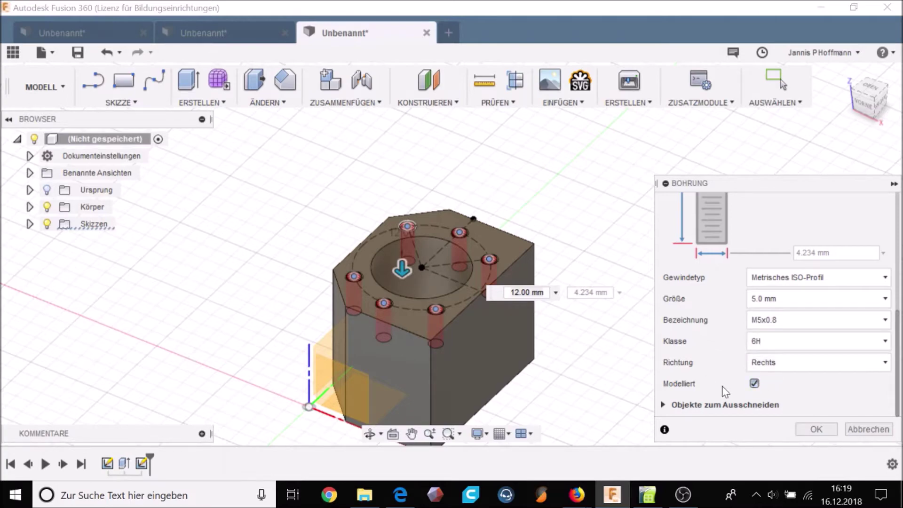
pyautogui.keyDown('shift'); pyautogui.moveTo(533, 364); pyautogui.dragTo(571, 356, button='middle'); pyautogui.keyUp('shift')
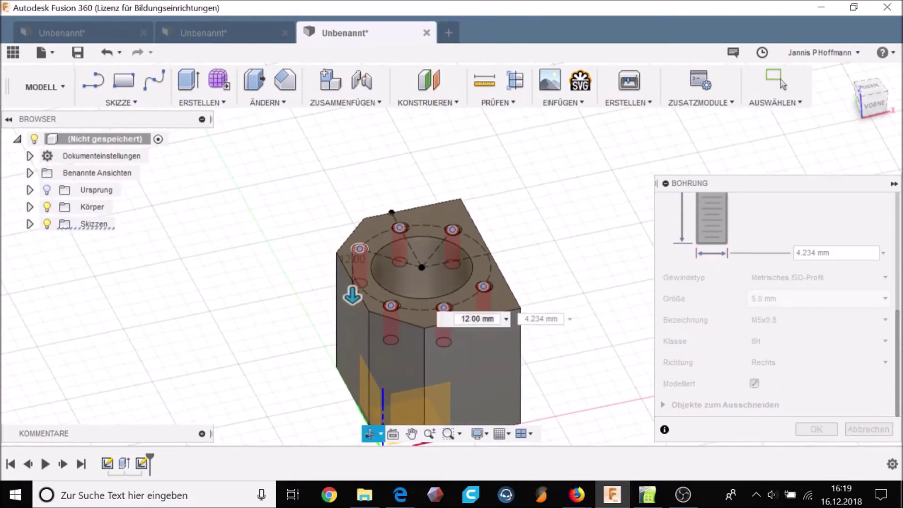
# Review the six M5x0.8 hole previews from several angles, then confirm the Hole feature.
pyautogui.scroll(5, 487, 255)
pyautogui.keyDown('shift'); pyautogui.moveTo(399, 198); pyautogui.dragTo(431, 301, button='middle'); pyautogui.keyUp('shift')
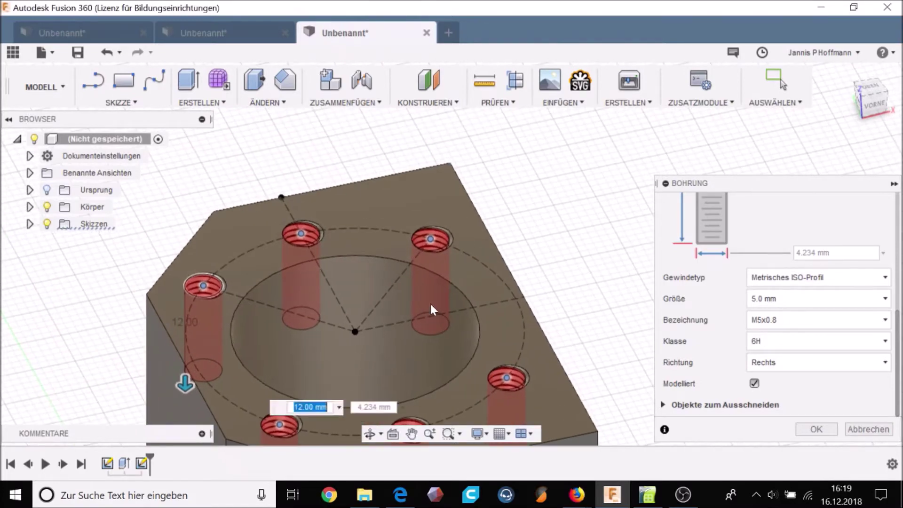
pyautogui.scroll(2, 430, 301)
pyautogui.scroll(2, 372, 244)
pyautogui.scroll(2, 414, 242)
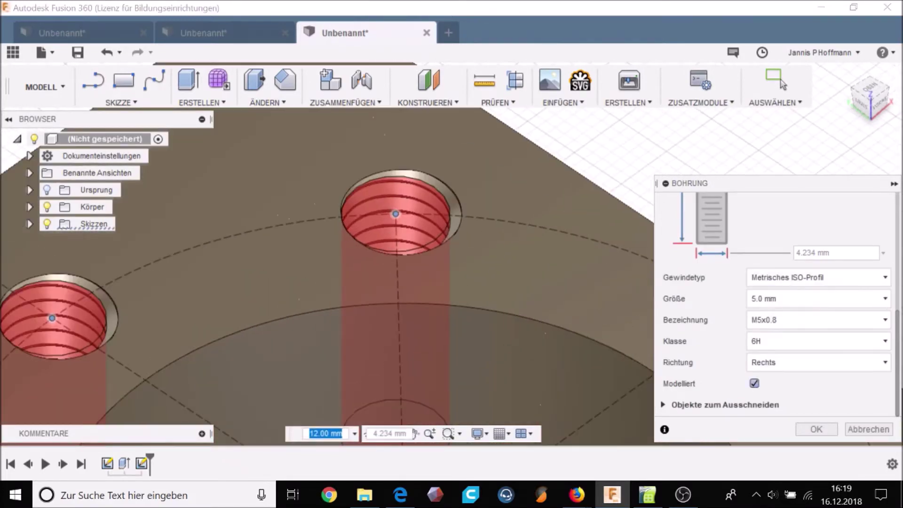
pyautogui.click(754, 383)
pyautogui.keyDown('shift'); pyautogui.moveTo(379, 207); pyautogui.dragTo(414, 272, button='middle'); pyautogui.keyUp('shift')
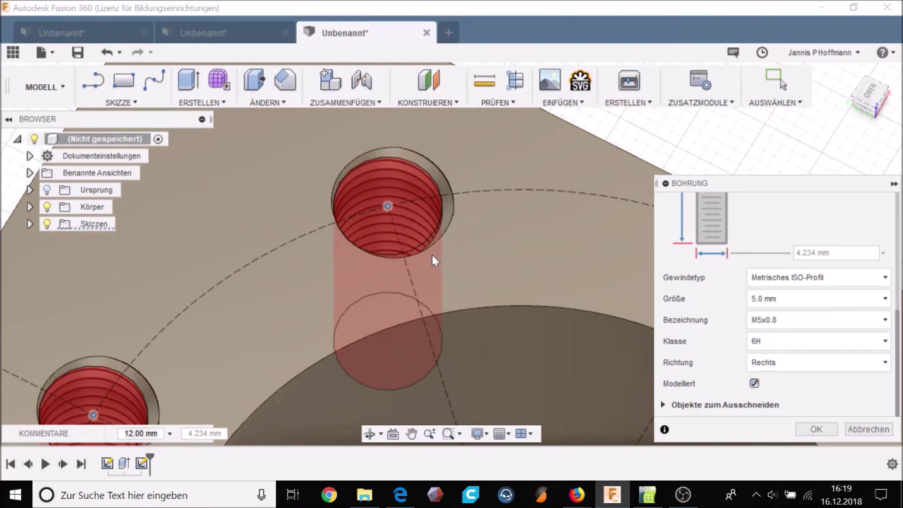
pyautogui.scroll(-1, 432, 255)
pyautogui.scroll(-3, 431, 259)
pyautogui.scroll(-2, 433, 283)
pyautogui.moveTo(399, 315)
pyautogui.keyDown('shift'); pyautogui.mouseDown(button='middle')
pyautogui.moveTo(421, 297)
pyautogui.moveTo(503, 281)
pyautogui.moveTo(416, 331)
pyautogui.mouseUp(button='middle'); pyautogui.keyUp('shift')
pyautogui.scroll(2, 417, 331)
pyautogui.scroll(2, 434, 318)
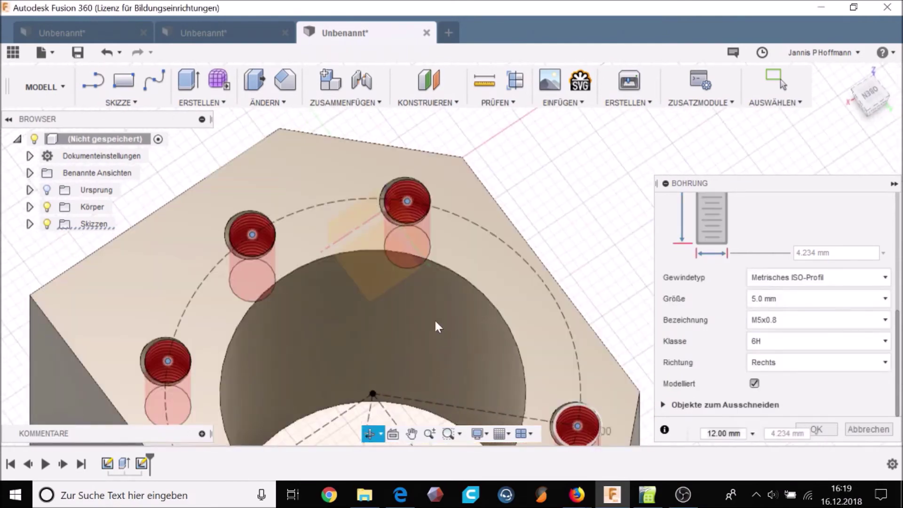
pyautogui.scroll(3, 414, 217)
pyautogui.scroll(-4, 399, 205)
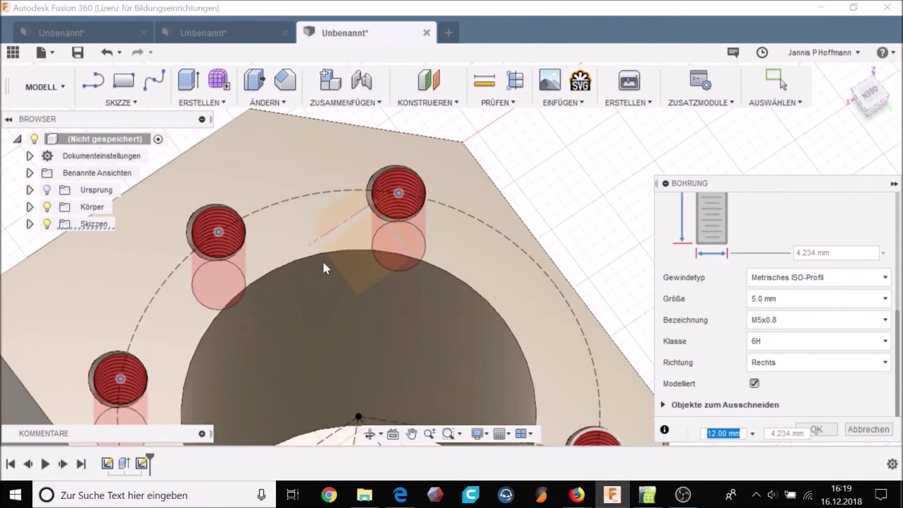
pyautogui.scroll(-2, 234, 289)
pyautogui.scroll(-2, 234, 286)
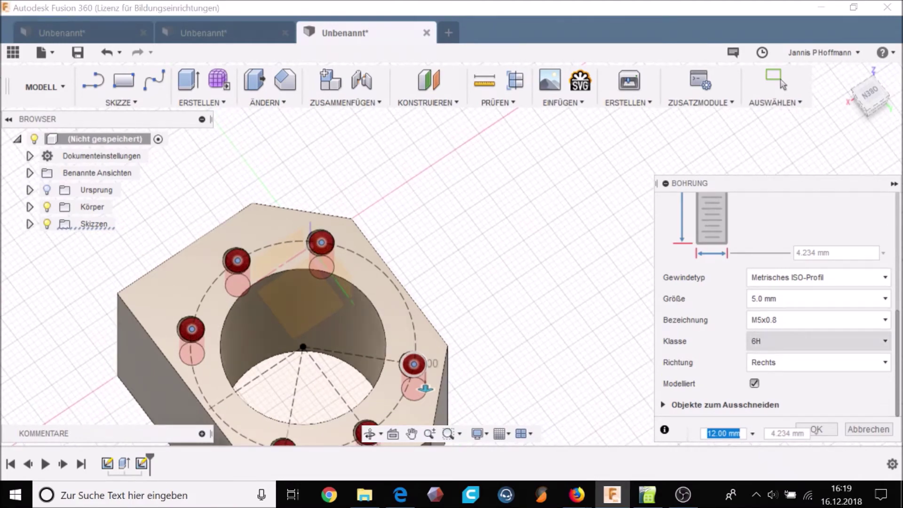
pyautogui.click(833, 432)
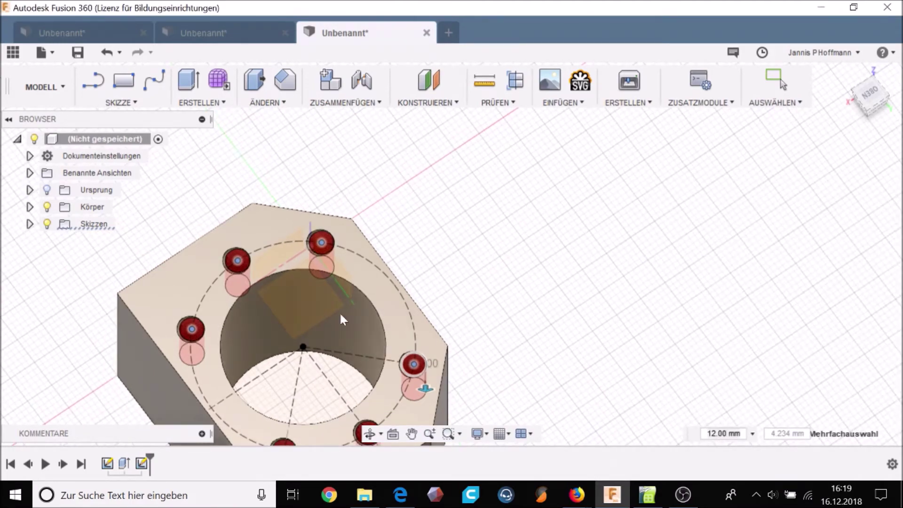
pyautogui.moveTo(419, 309)
pyautogui.keyDown('shift'); pyautogui.mouseDown(button='middle')
pyautogui.moveTo(455, 304)
pyautogui.moveTo(320, 337)
pyautogui.mouseUp(button='middle'); pyautogui.keyUp('shift')
pyautogui.scroll(3, 324, 348)
pyautogui.scroll(2, 342, 377)
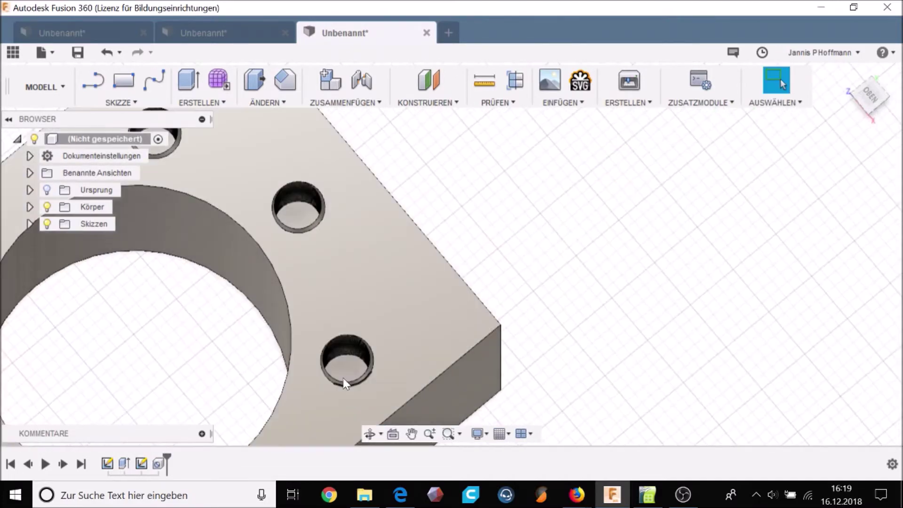
pyautogui.moveTo(346, 354)
pyautogui.keyDown('shift'); pyautogui.mouseDown(button='middle')
pyautogui.moveTo(310, 312)
pyautogui.moveTo(404, 348)
pyautogui.moveTo(405, 280)
pyautogui.mouseUp(button='middle'); pyautogui.keyUp('shift')
pyautogui.scroll(-5, 309, 312)
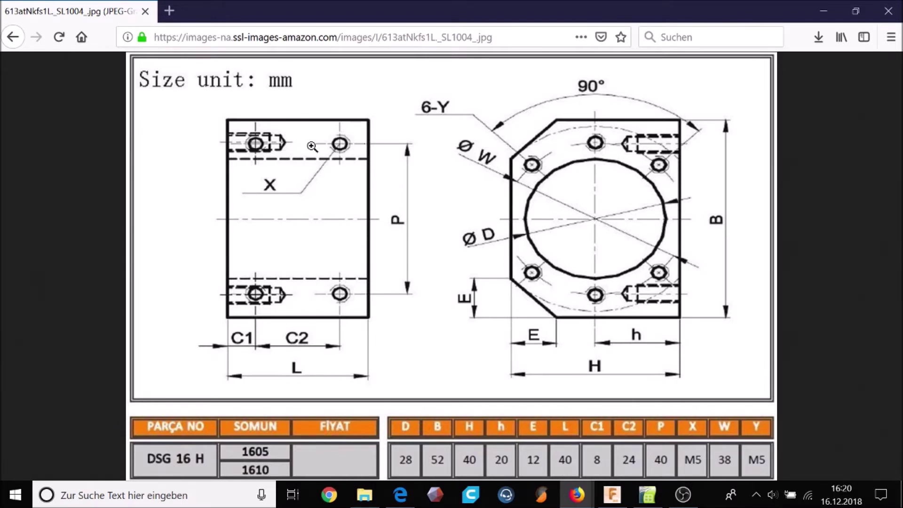
pyautogui.hotkey('alt', 'Tab')
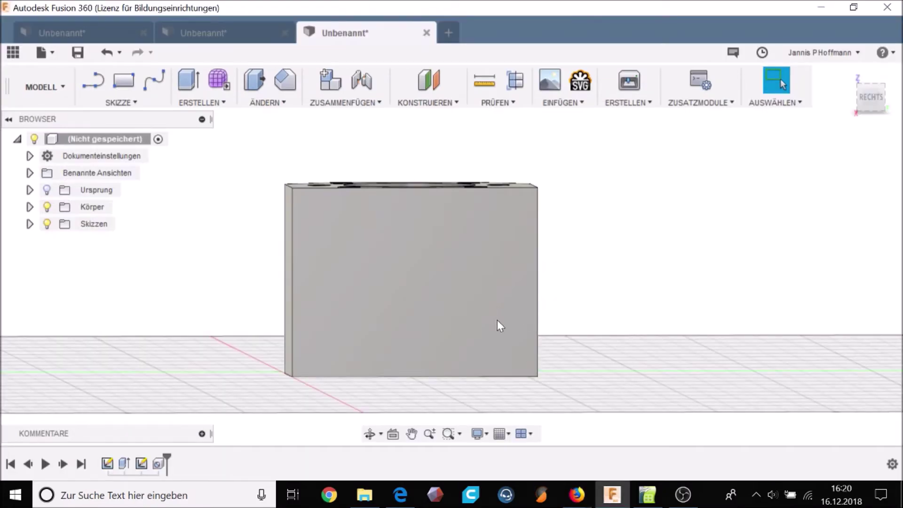
# Sketch on the block's side face with a vertical centre line from the bottom midpoint.
pyautogui.press('l')
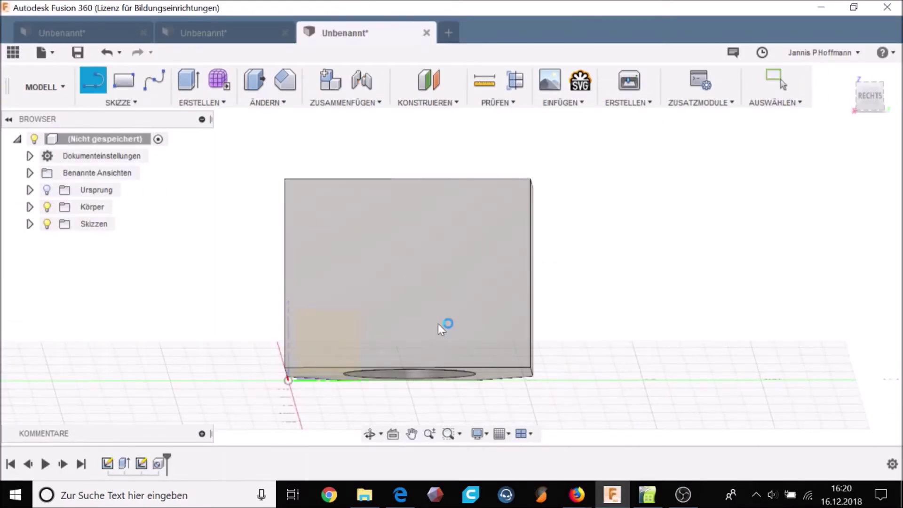
pyautogui.click(846, 224)
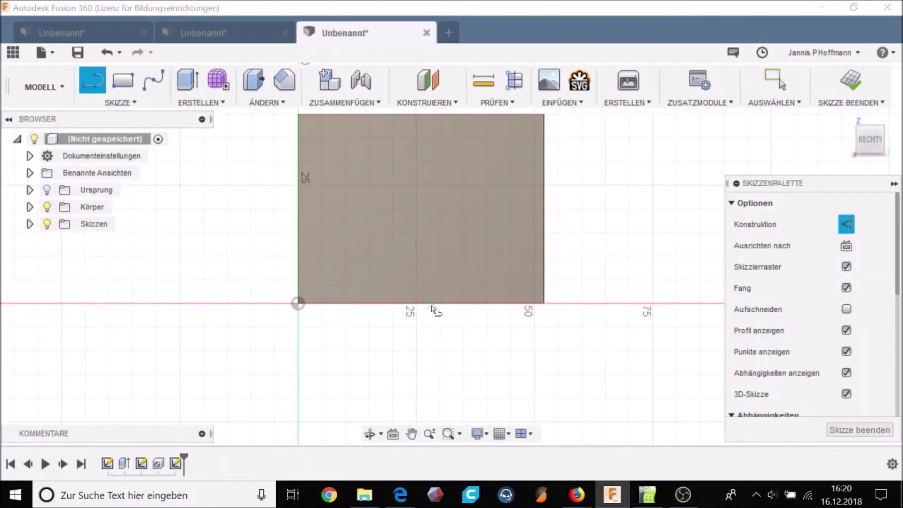
pyautogui.click(421, 304)
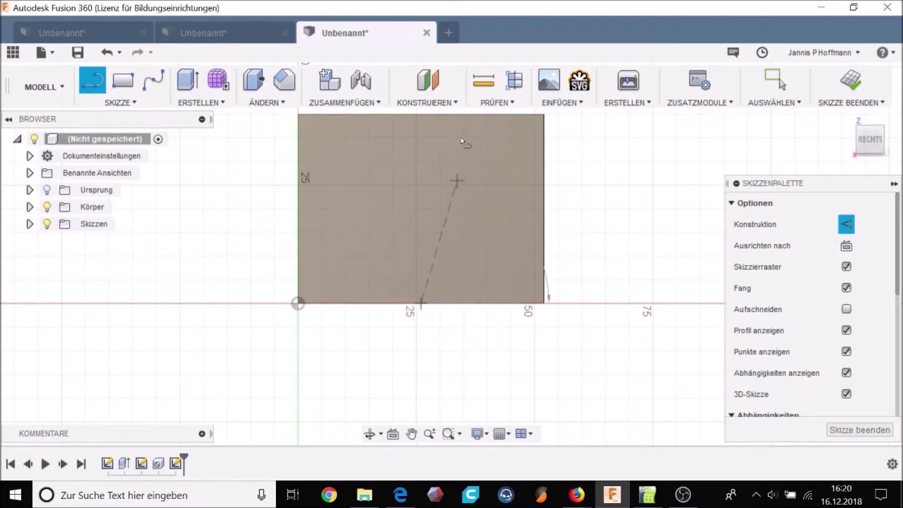
pyautogui.doubleClick(421, 115)
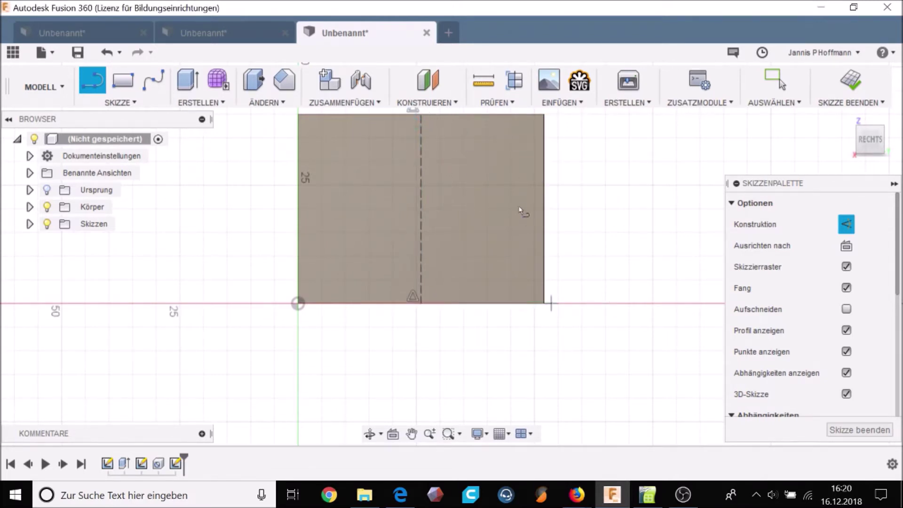
pyautogui.moveTo(525, 211); pyautogui.dragTo(510, 270, button='middle')
pyautogui.press('Escape')
pyautogui.scroll(3, 409, 164)
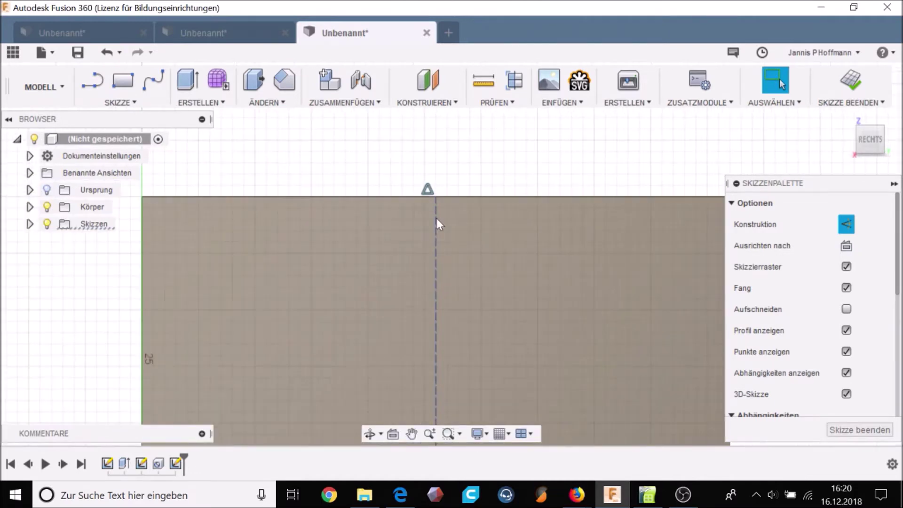
pyautogui.scroll(-4, 454, 229)
pyautogui.scroll(-1, 500, 293)
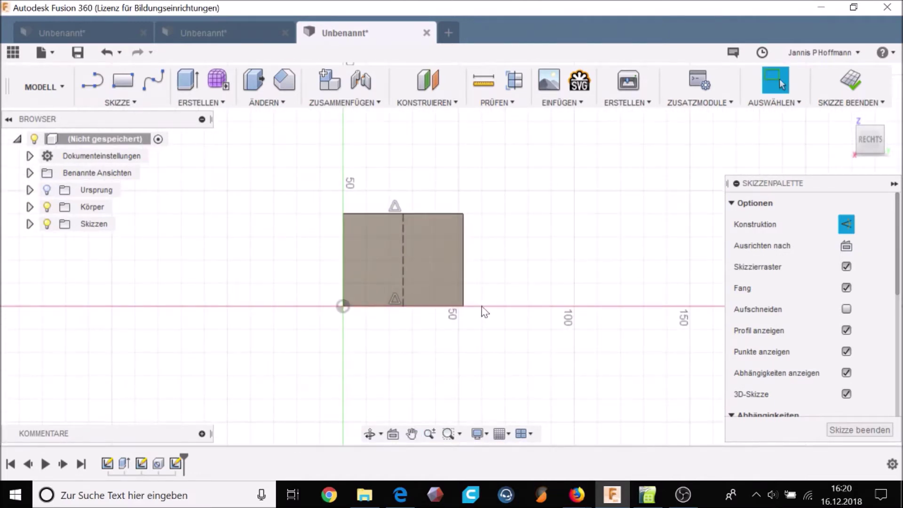
# Draw a second vertical line from the bottom edge to the top edge.
pyautogui.press('l')
pyautogui.click(450, 307)
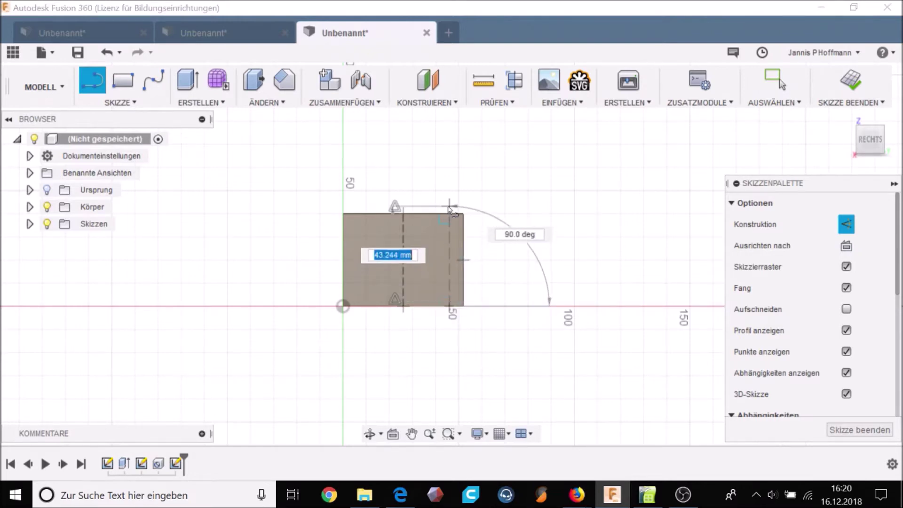
pyautogui.click(449, 213)
pyautogui.press('Escape')
pyautogui.scroll(-2, 447, 232)
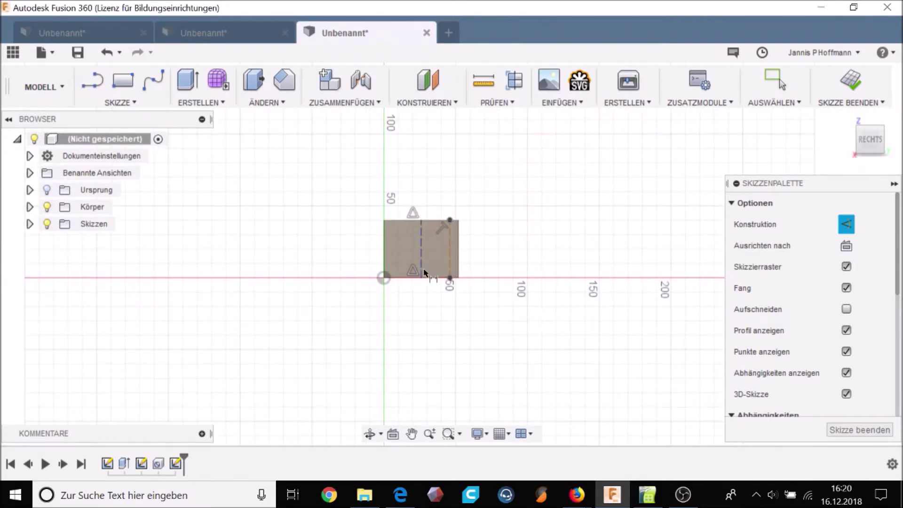
# Dimension the spacing between the two lines to 20 mm, checking the reference drawing.
pyautogui.click(421, 258)
pyautogui.click(433, 313)
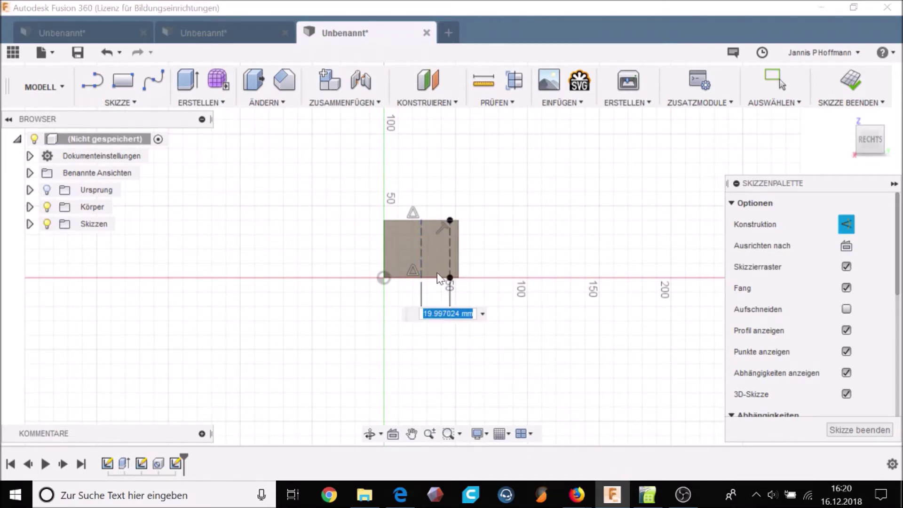
pyautogui.click(577, 492)
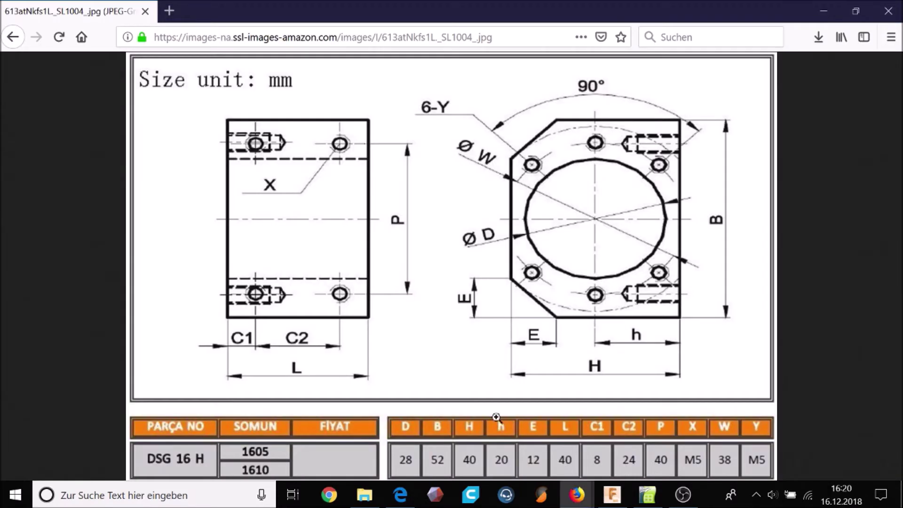
pyautogui.hotkey('alt', 'Tab')
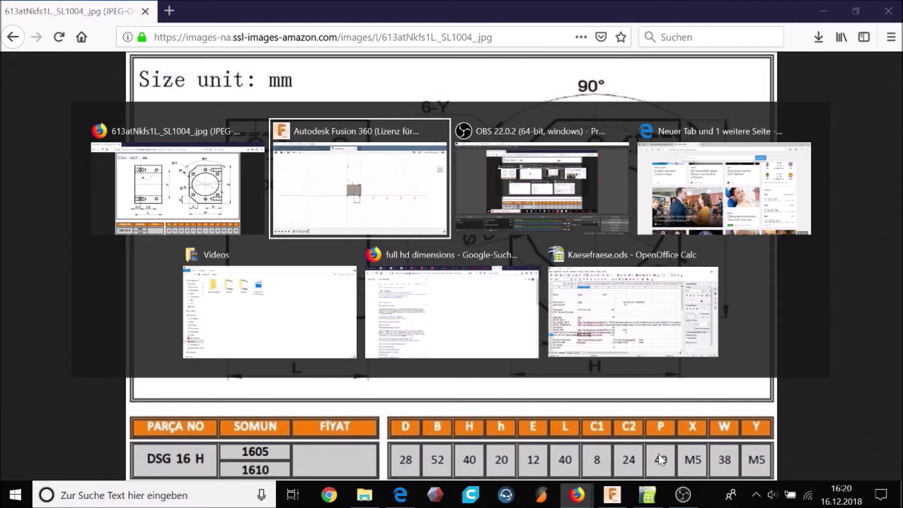
pyautogui.write('20')
pyautogui.press('Return')
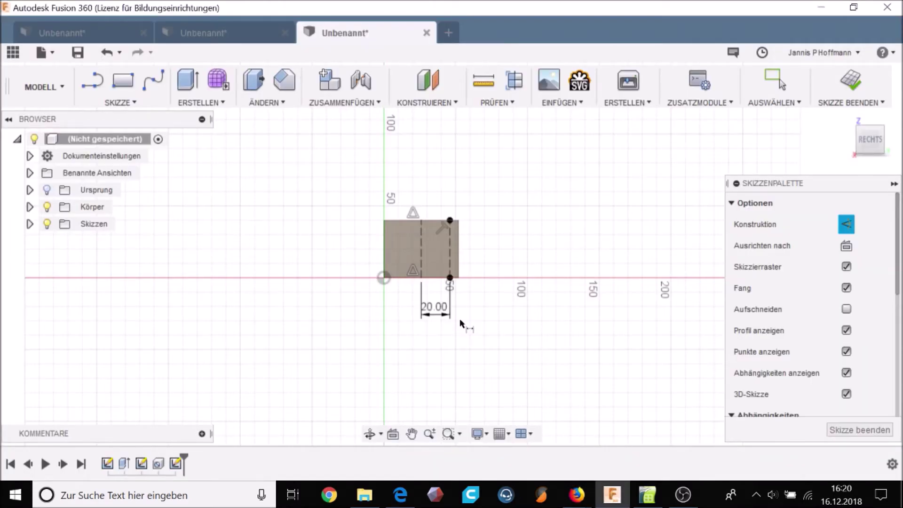
pyautogui.scroll(3, 447, 261)
pyautogui.scroll(-2, 489, 298)
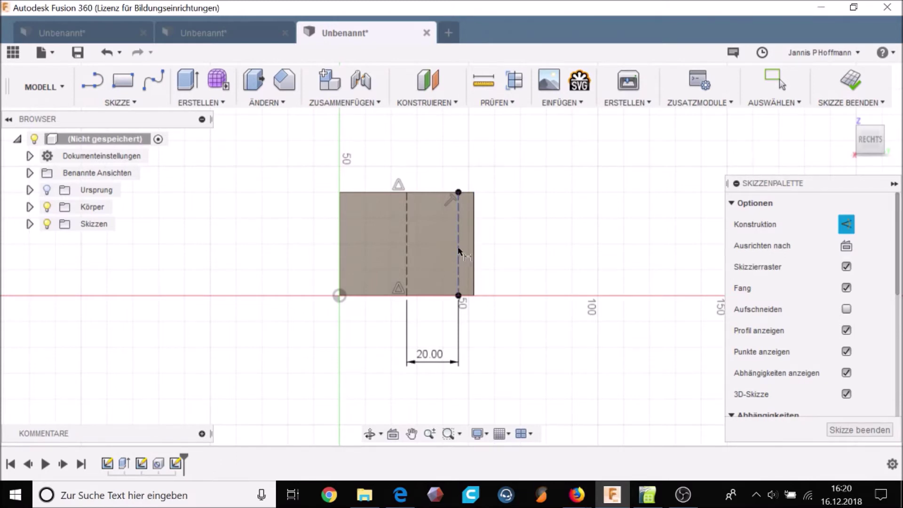
pyautogui.hotkey('alt', 'Tab')
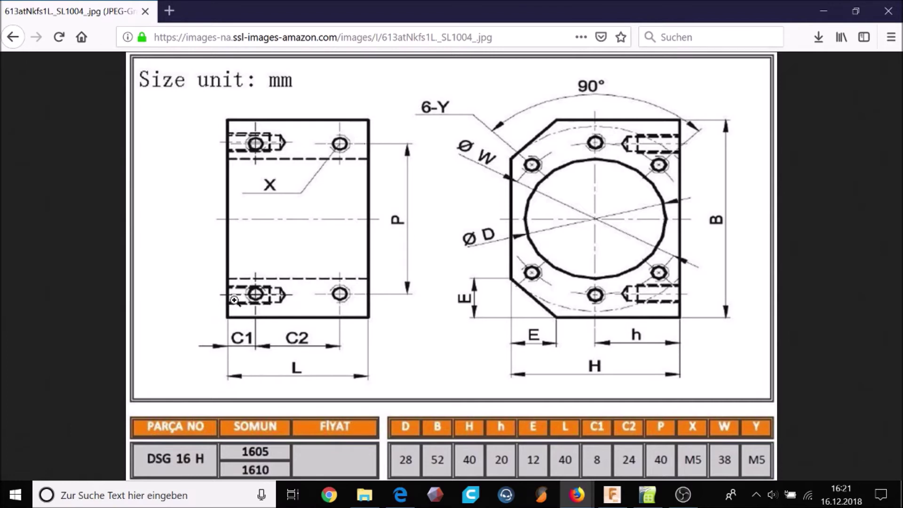
pyautogui.hotkey('alt', 'Tab')
pyautogui.scroll(2, 480, 207)
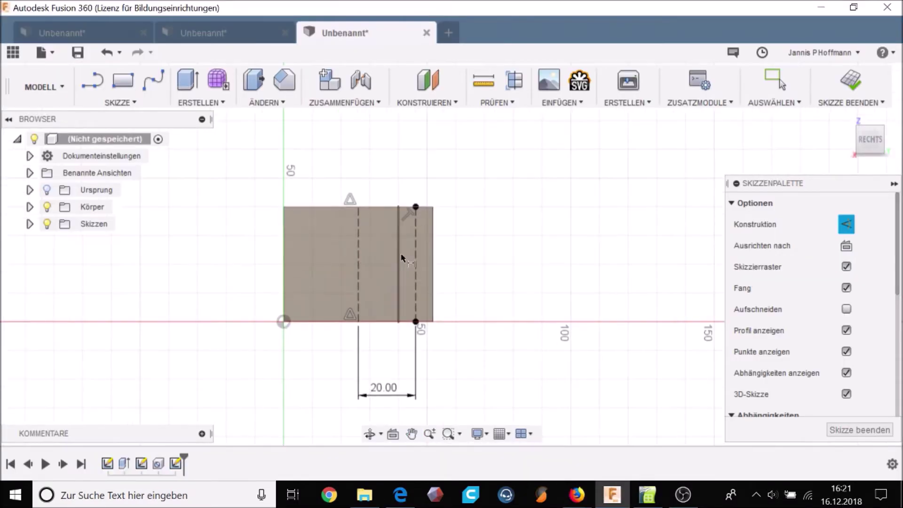
pyautogui.scroll(3, 480, 207)
# Place sketch points on the construction line, the upper one 8 mm below the top edge.
pyautogui.write('spu')
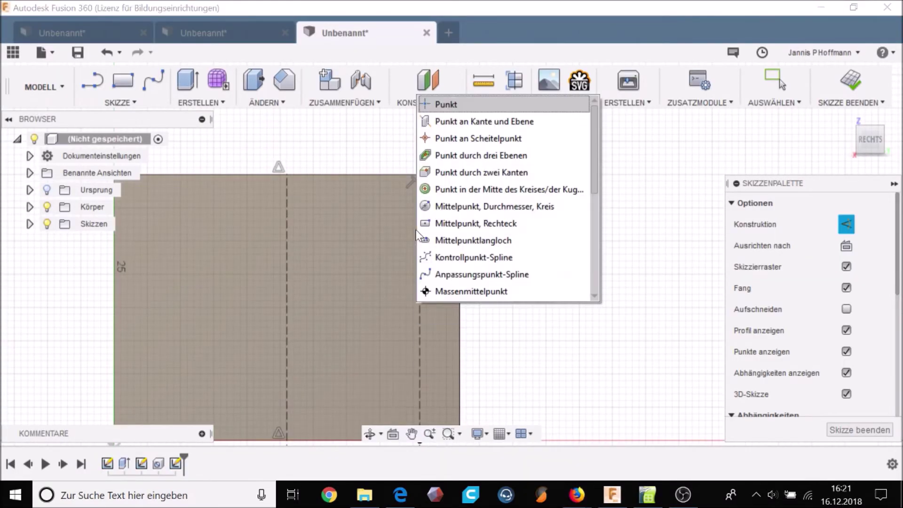
pyautogui.press('Return')
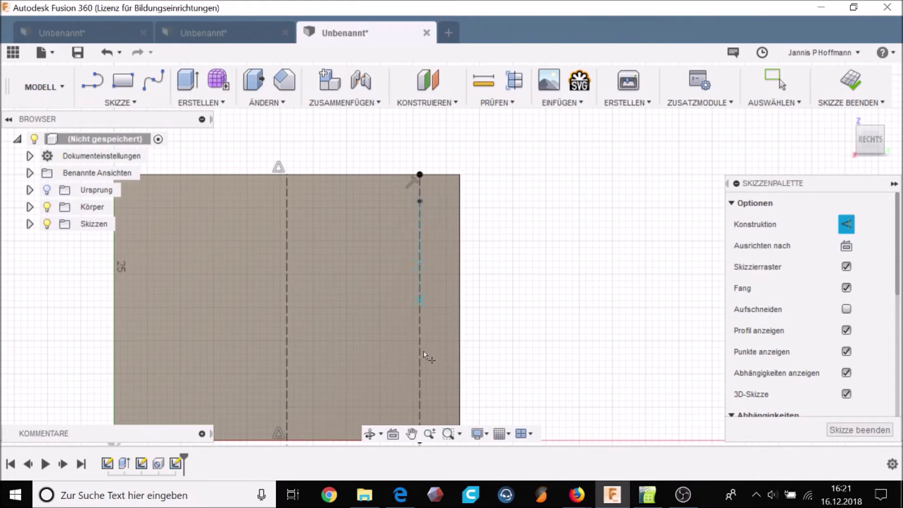
pyautogui.scroll(-2, 336, 250)
pyautogui.scroll(1, 307, 252)
pyautogui.click(306, 259)
pyautogui.click(423, 272)
pyautogui.write('8')
pyautogui.press('Return')
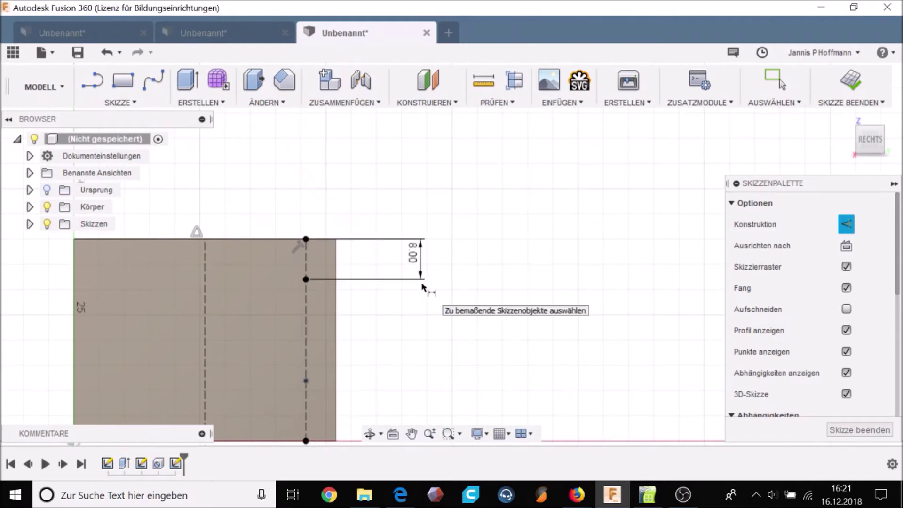
# Dimension the two hole points 24 mm apart.
pyautogui.click(305, 279)
pyautogui.click(306, 381)
pyautogui.click(431, 308)
pyautogui.write('24')
pyautogui.press('Return')
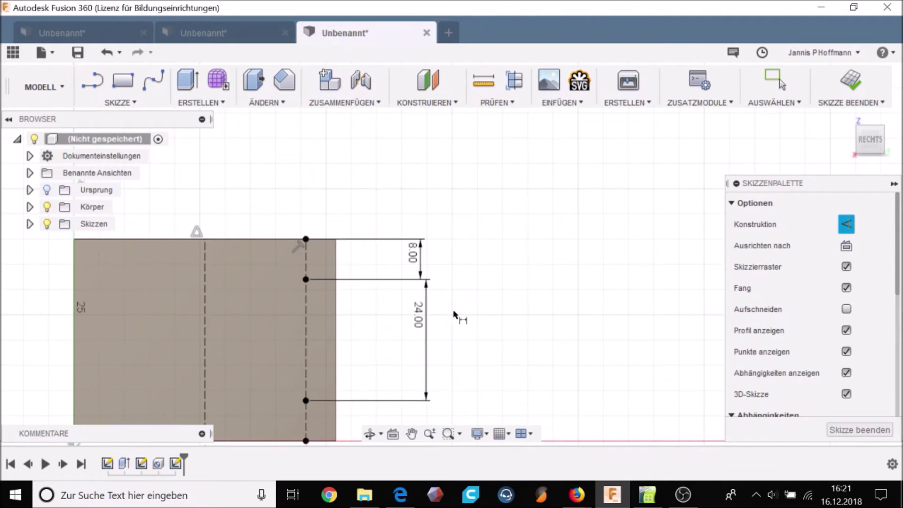
# Measure between the two points to verify the 24 mm spacing.
pyautogui.moveTo(338, 352); pyautogui.dragTo(331, 298, button='middle')
pyautogui.press('i')
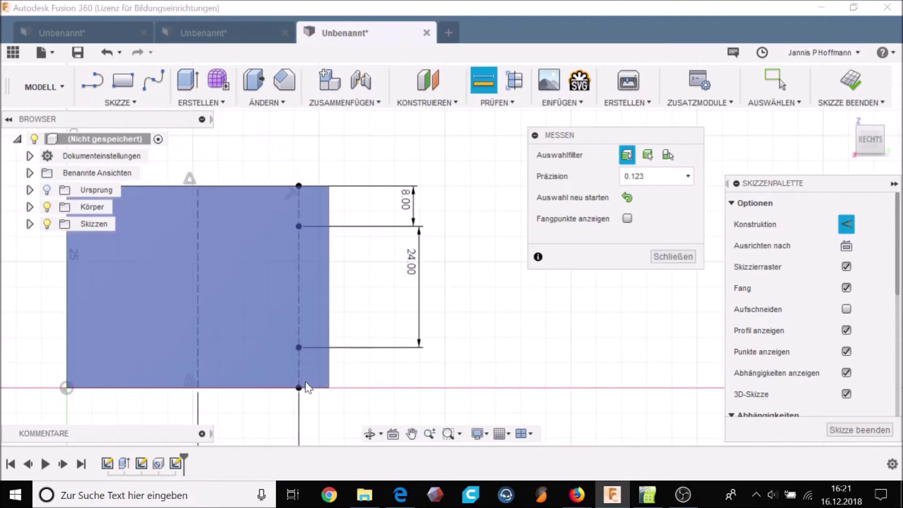
pyautogui.click(299, 388)
pyautogui.click(298, 347)
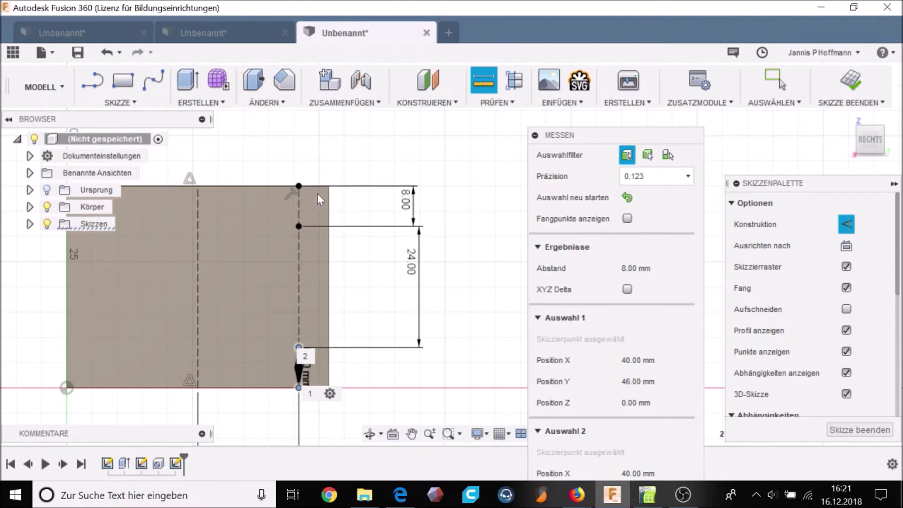
pyautogui.press('Escape')
pyautogui.moveTo(287, 332); pyautogui.dragTo(395, 324, button='middle')
pyautogui.scroll(-2, 396, 323)
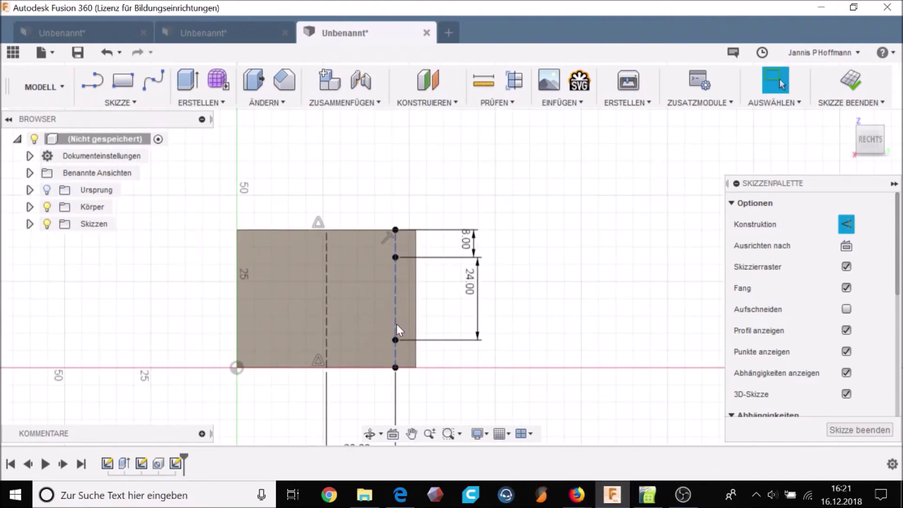
# Mirror the two points across the dashed centre line for four hole positions, then finish the sketch.
pyautogui.write('sspi')
pyautogui.press('Return')
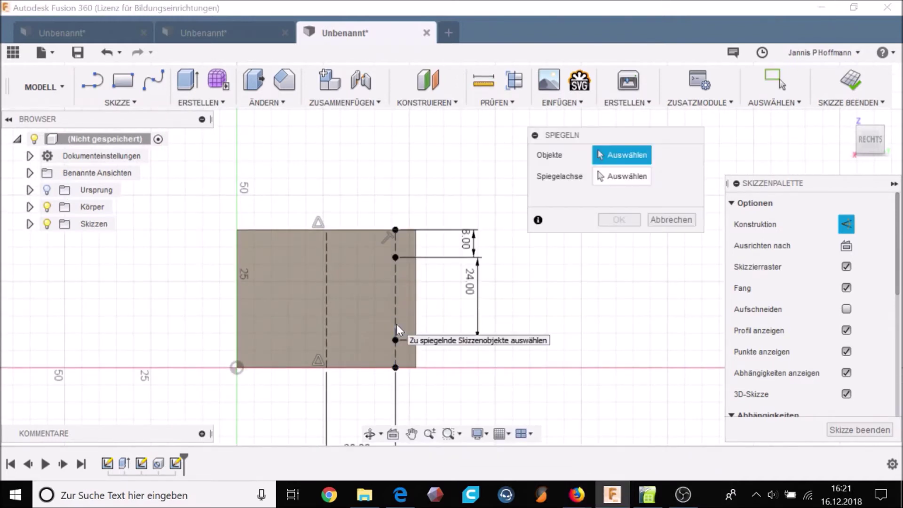
pyautogui.click(395, 256)
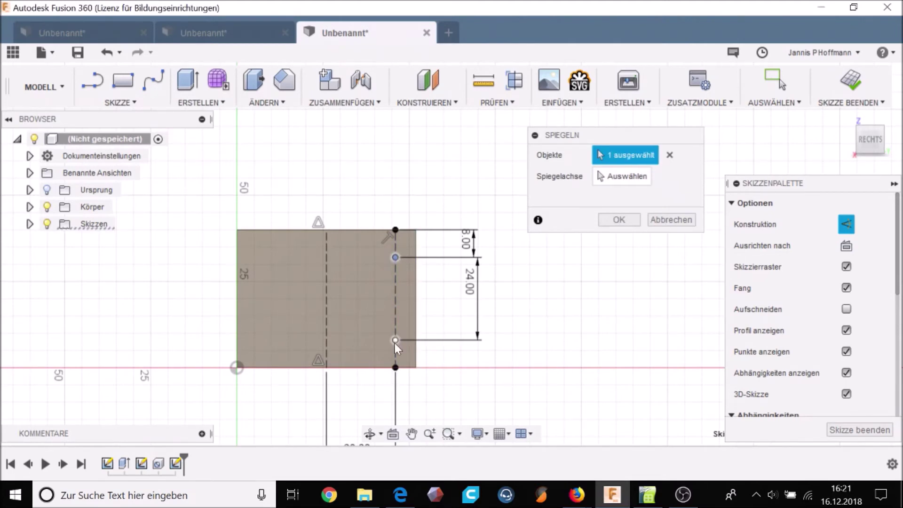
pyautogui.click(621, 176)
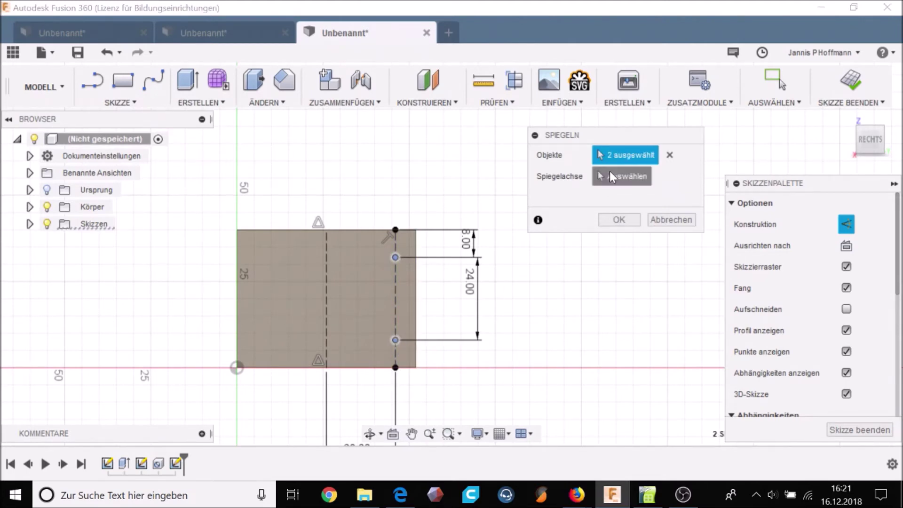
pyautogui.click(326, 261)
pyautogui.click(617, 220)
pyautogui.keyDown('shift'); pyautogui.moveTo(232, 328); pyautogui.dragTo(423, 329, button='middle'); pyautogui.keyUp('shift')
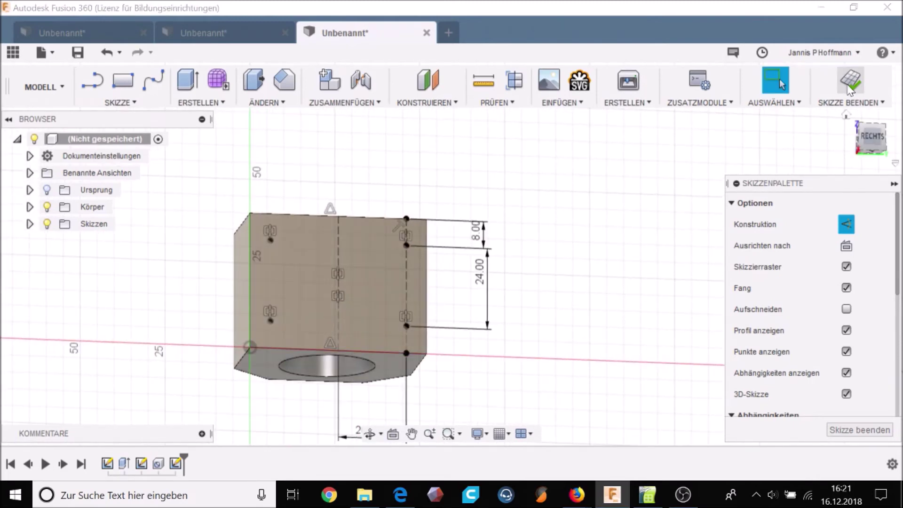
pyautogui.click(851, 81)
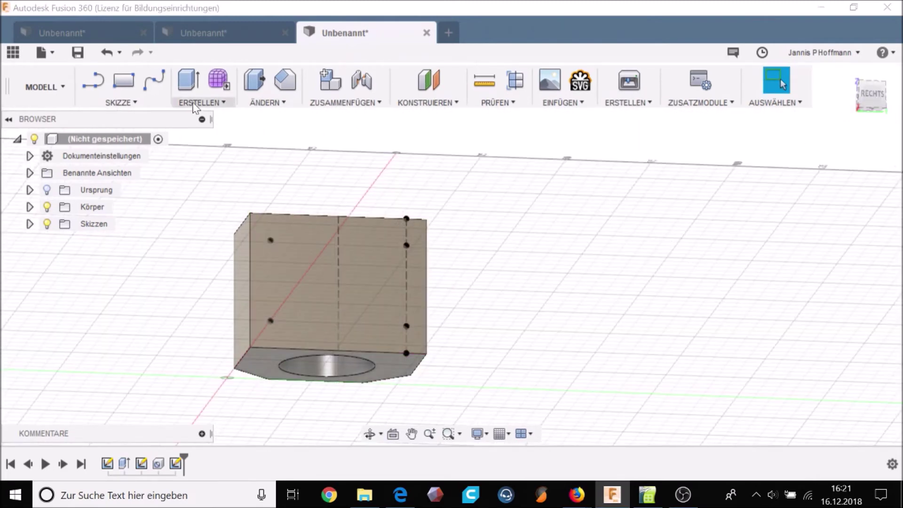
# Start a hole feature at the four sketch points on the side face.
pyautogui.click(201, 102)
pyautogui.click(202, 155)
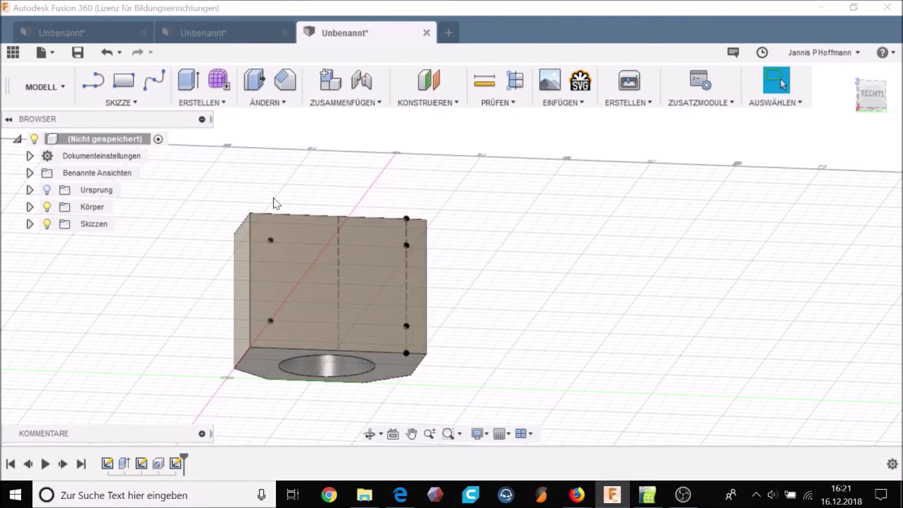
pyautogui.click(270, 240)
pyautogui.click(270, 320)
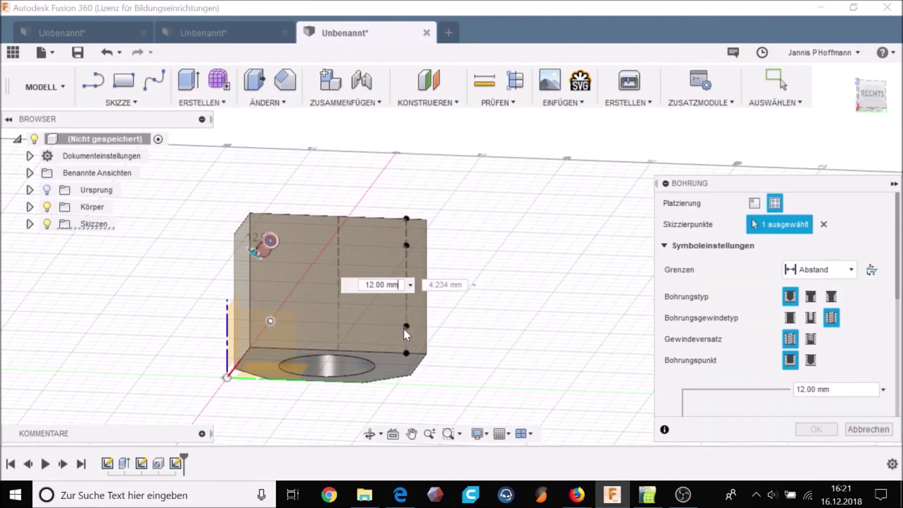
pyautogui.click(406, 245)
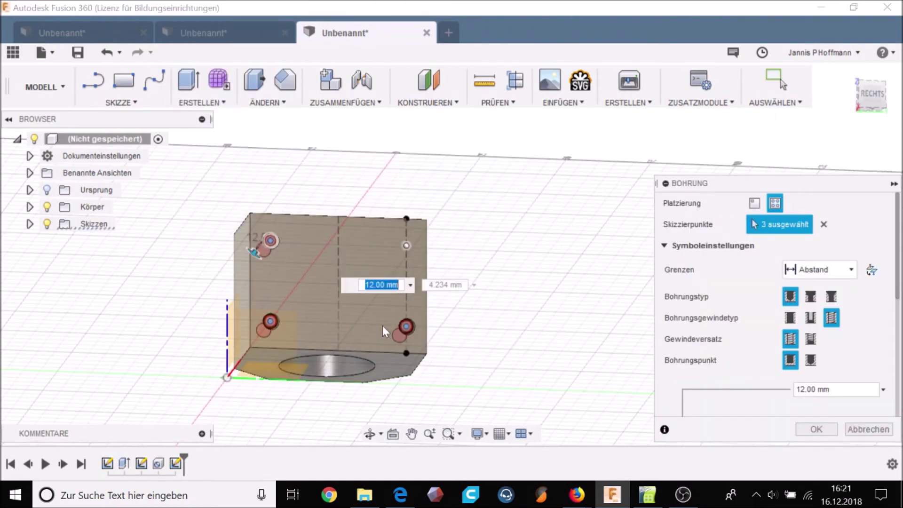
pyautogui.keyDown('shift'); pyautogui.moveTo(396, 366); pyautogui.dragTo(409, 325, button='middle'); pyautogui.keyUp('shift')
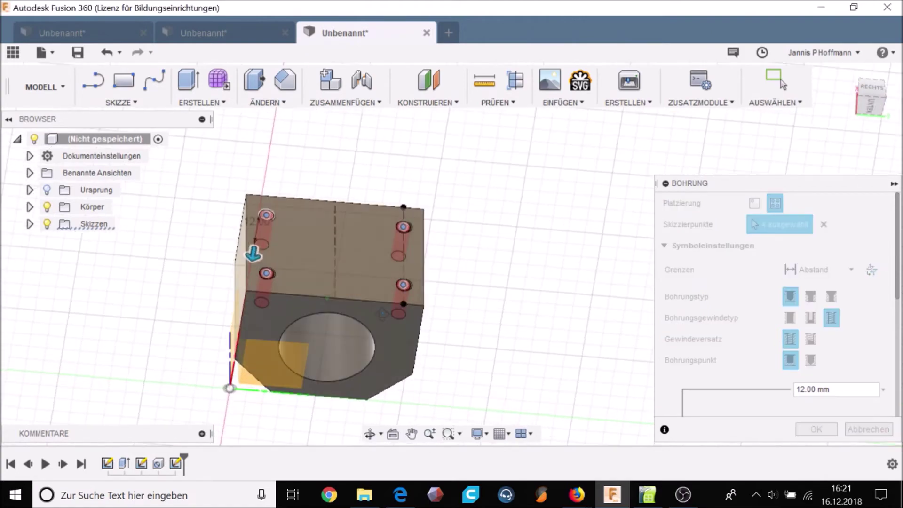
pyautogui.scroll(-5, 801, 334)
pyautogui.scroll(-2, 801, 335)
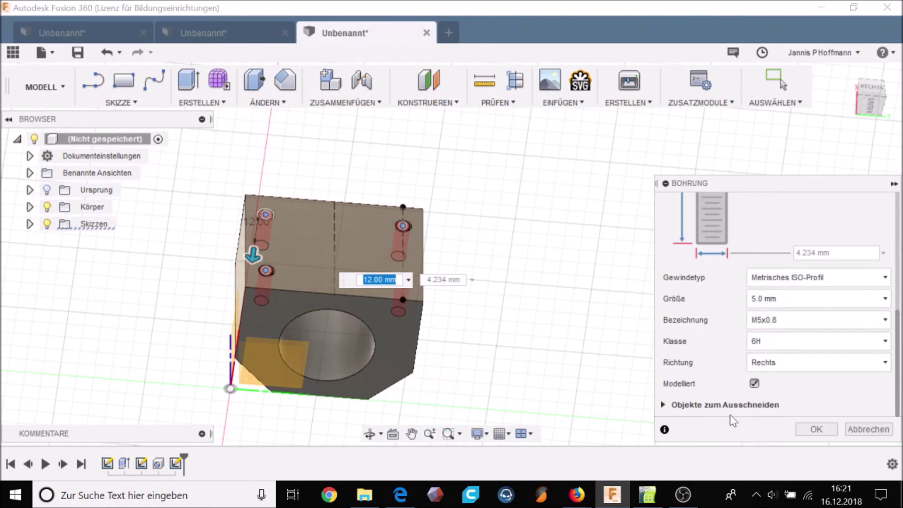
pyautogui.scroll(2, 753, 376)
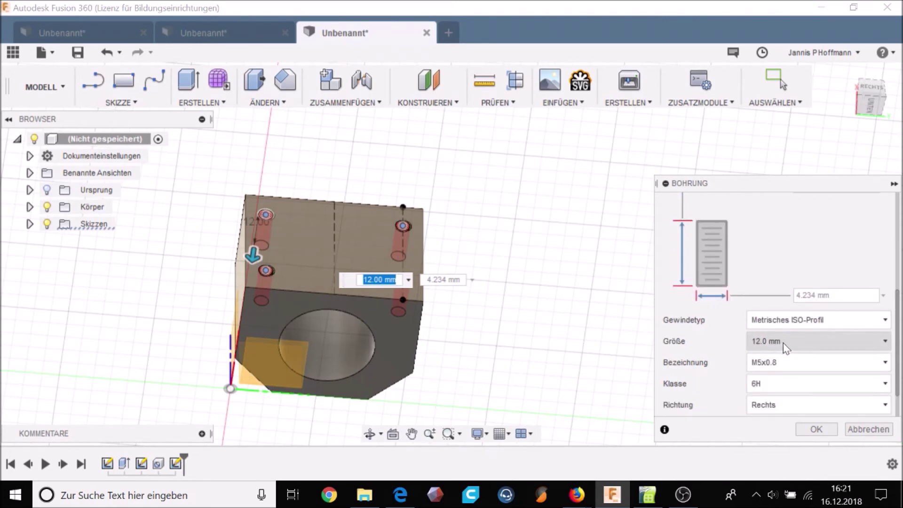
# Make them 12 mm deep M5x0.8 threaded holes with 5.0 mm size and confirm.
pyautogui.click(783, 347)
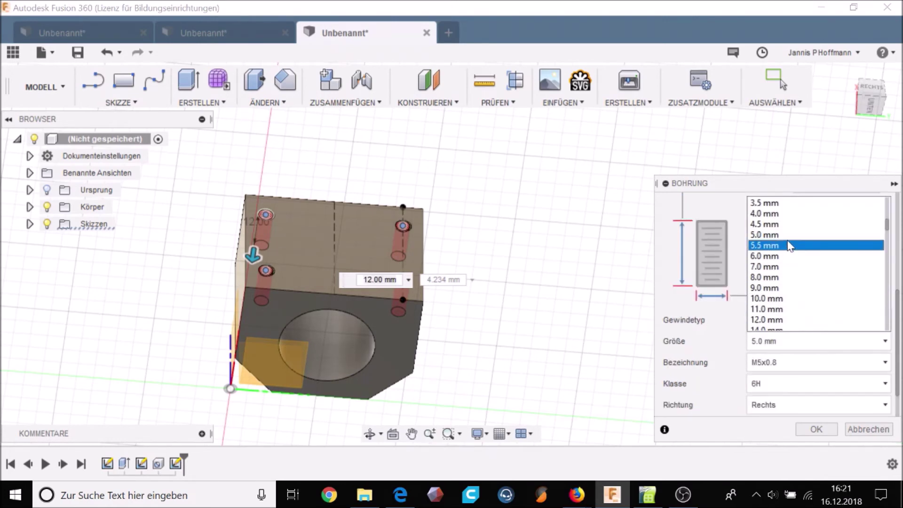
pyautogui.click(787, 239)
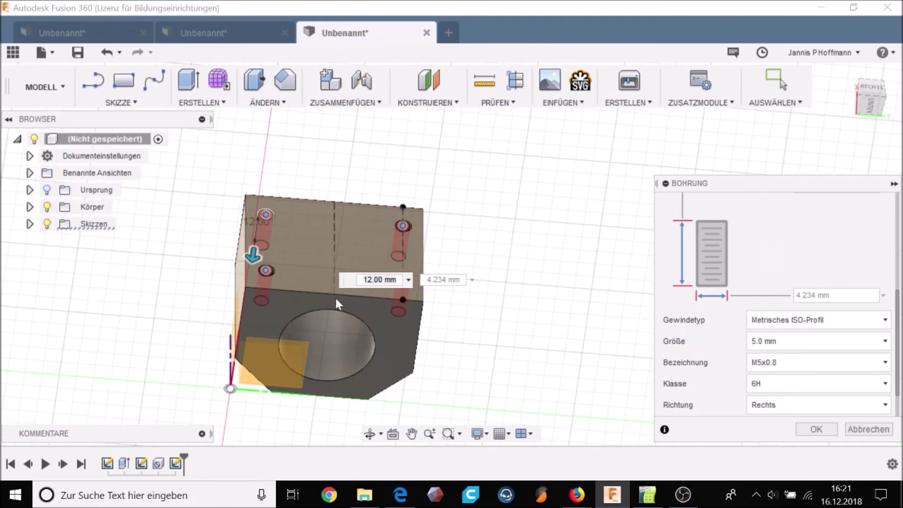
pyautogui.keyDown('shift'); pyautogui.moveTo(322, 334); pyautogui.dragTo(329, 348, button='middle'); pyautogui.keyUp('shift')
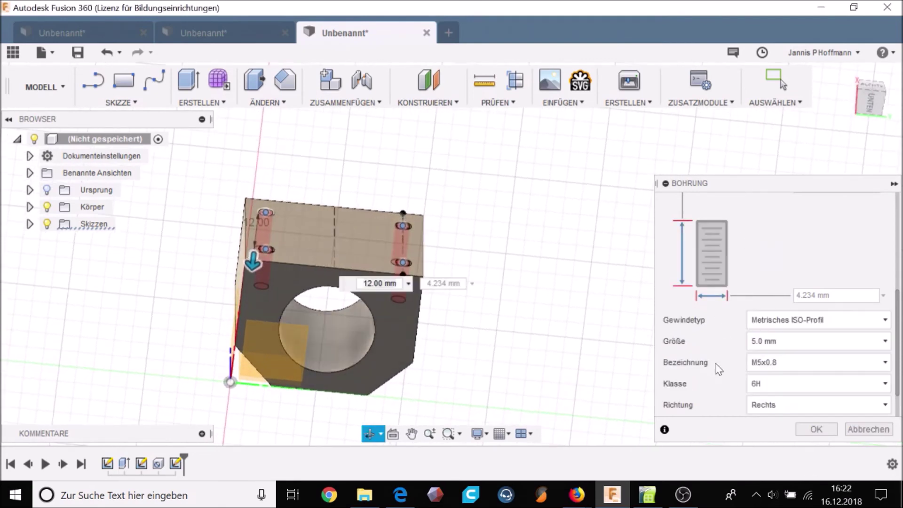
pyautogui.scroll(-2, 712, 362)
pyautogui.click(816, 429)
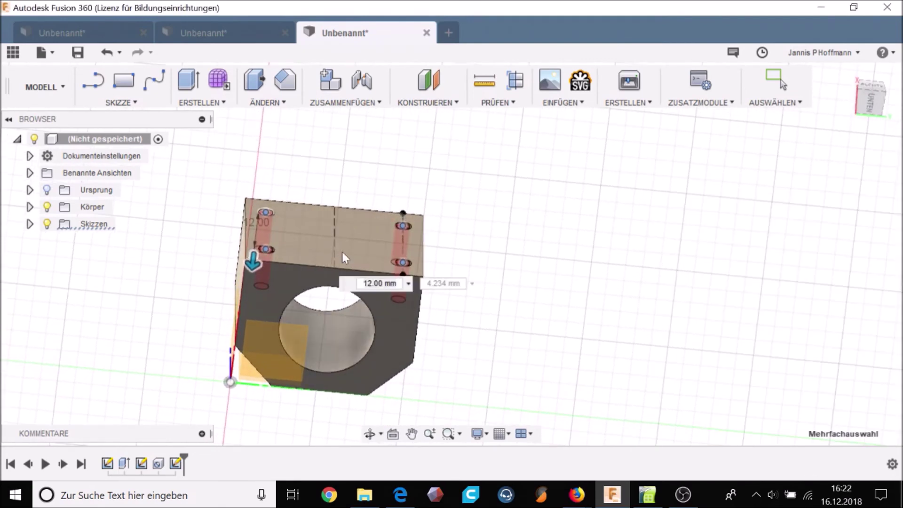
pyautogui.moveTo(355, 233)
pyautogui.keyDown('shift'); pyautogui.mouseDown(button='middle')
pyautogui.moveTo(349, 342)
pyautogui.moveTo(336, 347)
pyautogui.moveTo(504, 347)
pyautogui.mouseUp(button='middle'); pyautogui.keyUp('shift')
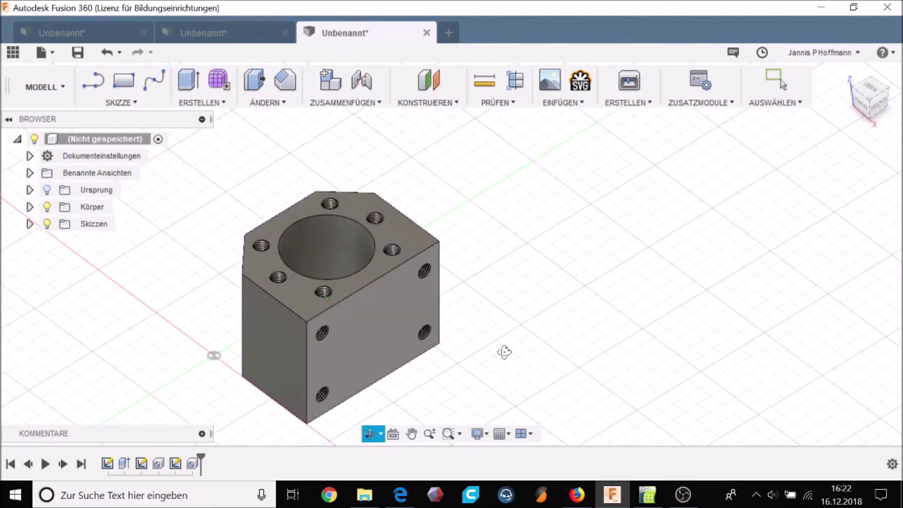
# Apply Aluminium material to the housing body from the material library.
pyautogui.press('F6')
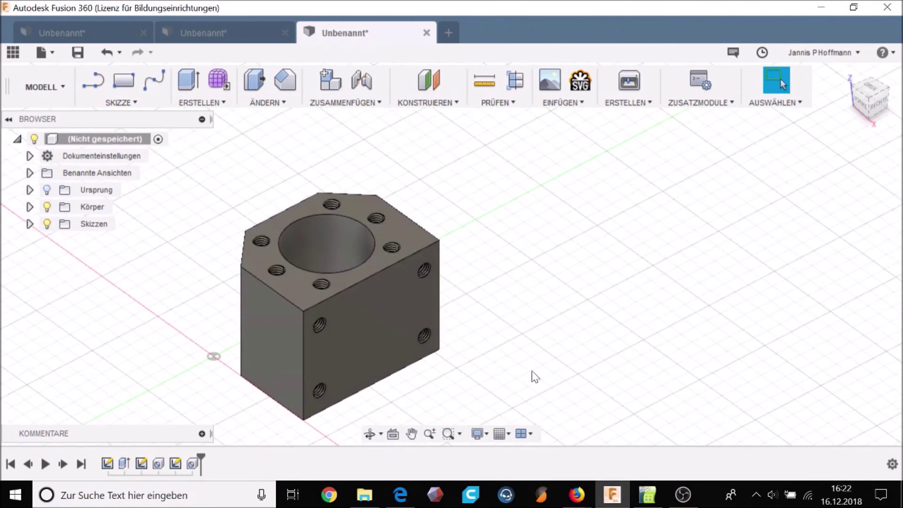
pyautogui.write('smat')
pyautogui.press('Return')
pyautogui.scroll(-3, 734, 329)
pyautogui.scroll(-2, 740, 336)
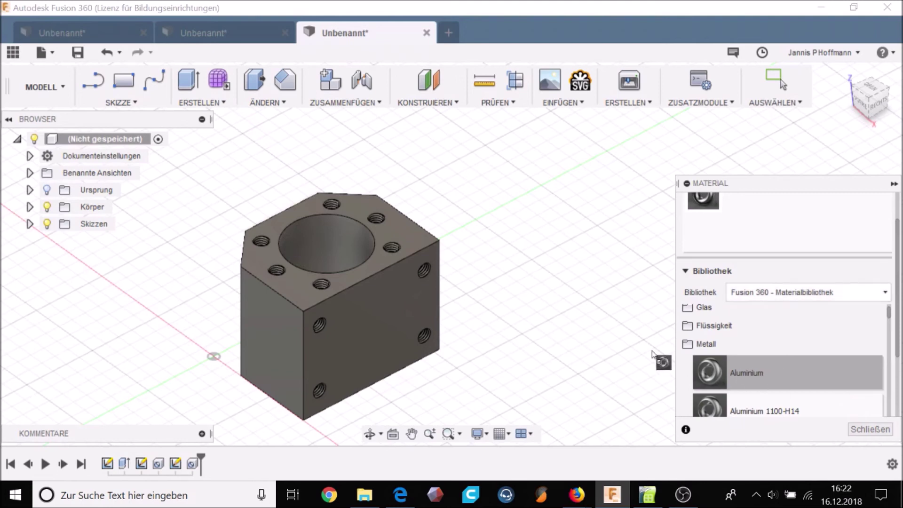
pyautogui.moveTo(769, 374); pyautogui.dragTo(403, 317)
pyautogui.press('Escape')
# Inspect the underside and bore, then compare with the DSG 16 H drawing in Firefox.
pyautogui.moveTo(403, 297)
pyautogui.keyDown('shift'); pyautogui.mouseDown(button='middle')
pyautogui.moveTo(432, 203)
pyautogui.moveTo(447, 262)
pyautogui.moveTo(639, 315)
pyautogui.mouseUp(button='middle'); pyautogui.keyUp('shift')
pyautogui.keyDown('shift'); pyautogui.moveTo(201, 347); pyautogui.dragTo(377, 336, button='middle'); pyautogui.keyUp('shift')
pyautogui.hotkey('alt', 'Tab')
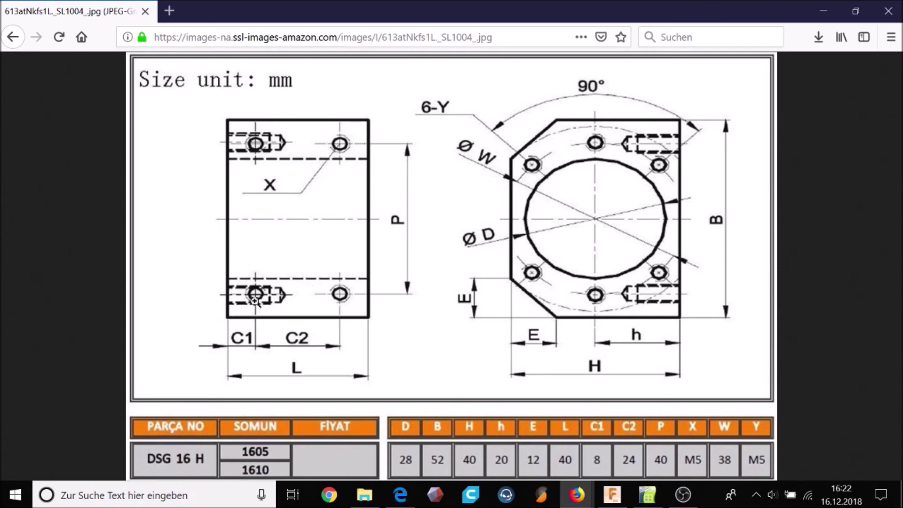
pyautogui.hotkey('alt', 'Tab')
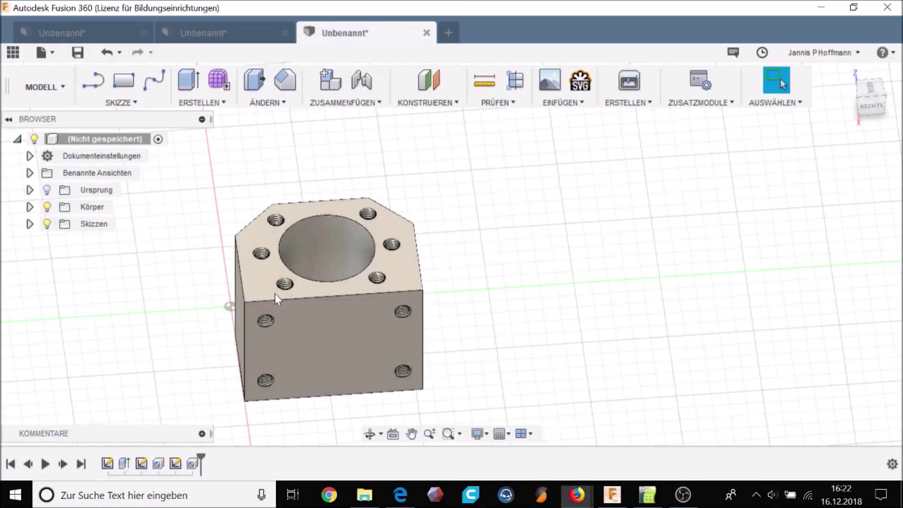
pyautogui.keyDown('shift'); pyautogui.moveTo(278, 235); pyautogui.dragTo(266, 228, button='middle'); pyautogui.keyUp('shift')
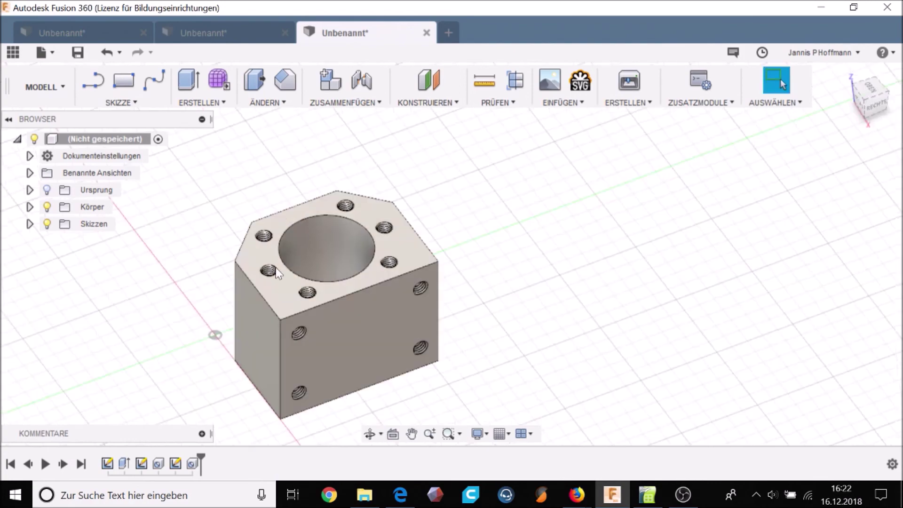
pyautogui.scroll(3, 264, 227)
pyautogui.scroll(3, 264, 227)
pyautogui.click(576, 234)
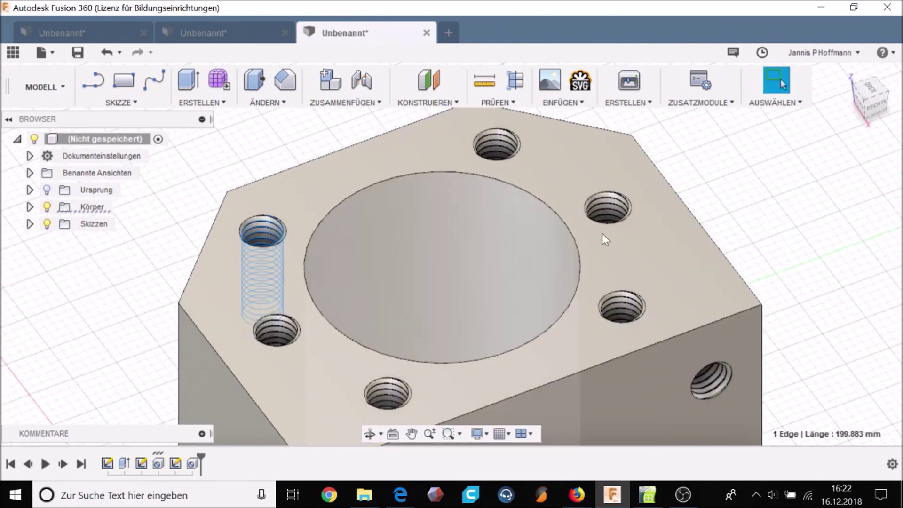
pyautogui.keyDown('shift'); pyautogui.moveTo(454, 337); pyautogui.dragTo(449, 369, button='middle'); pyautogui.keyUp('shift')
pyautogui.press('Escape')
pyautogui.press('F6')
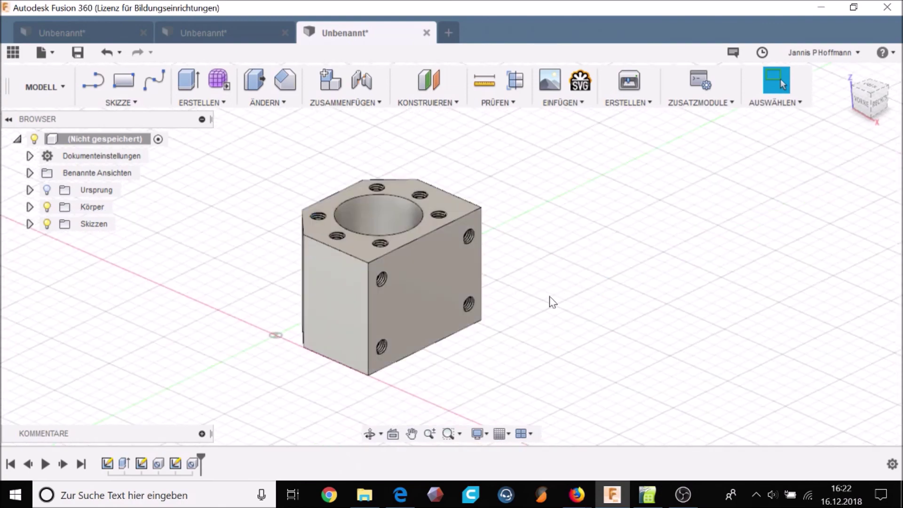
pyautogui.keyDown('shift'); pyautogui.moveTo(548, 302); pyautogui.dragTo(461, 252, button='middle'); pyautogui.keyUp('shift')
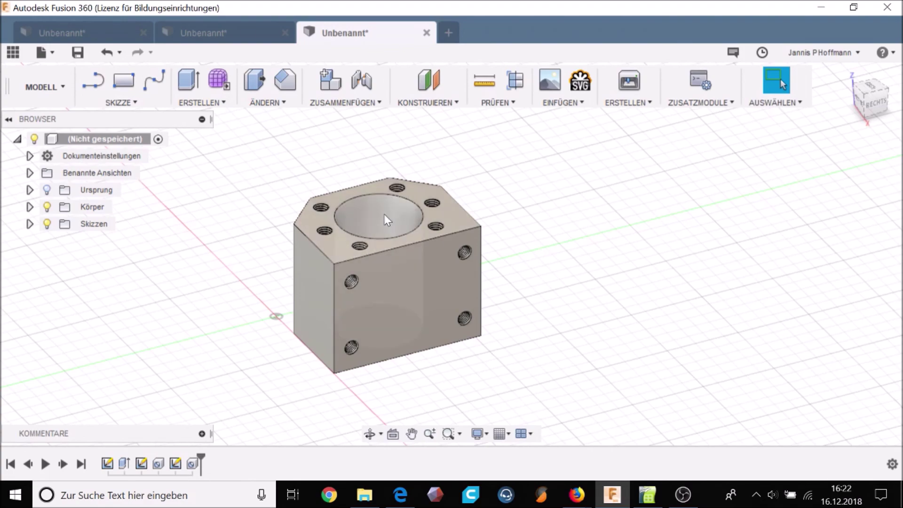
pyautogui.scroll(5, 383, 217)
pyautogui.scroll(-5, 382, 219)
pyautogui.keyDown('shift'); pyautogui.moveTo(382, 219); pyautogui.dragTo(390, 216, button='middle'); pyautogui.keyUp('shift')
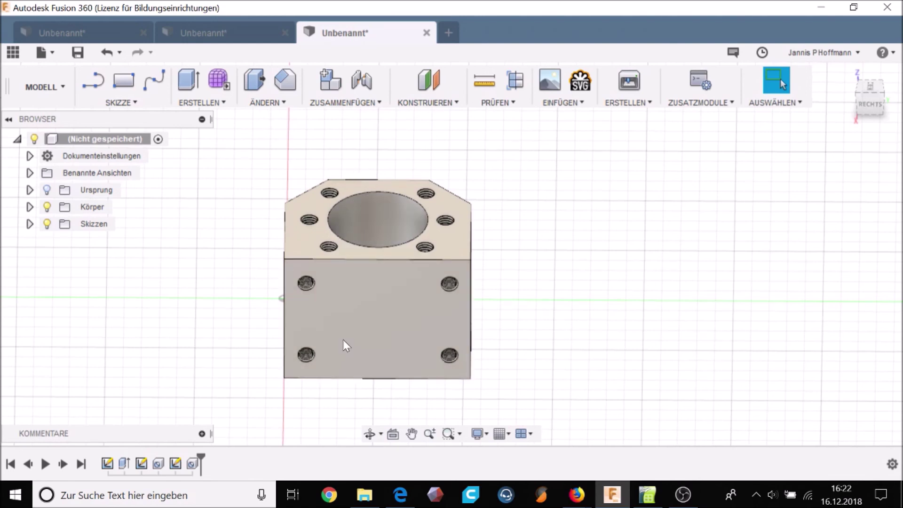
pyautogui.moveTo(399, 264)
pyautogui.keyDown('shift'); pyautogui.mouseDown(button='middle')
pyautogui.moveTo(620, 214)
pyautogui.moveTo(629, 236)
pyautogui.mouseUp(button='middle'); pyautogui.keyUp('shift')
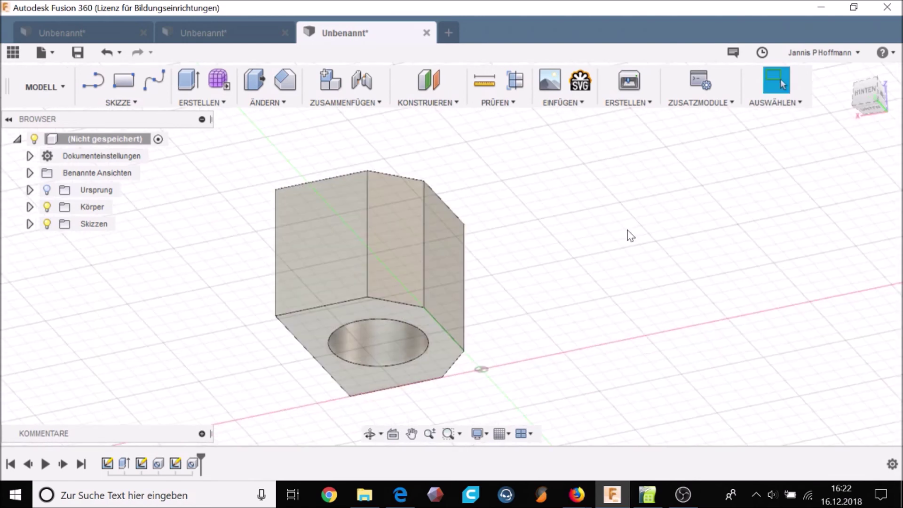
pyautogui.keyDown('shift'); pyautogui.moveTo(414, 304); pyautogui.dragTo(479, 339, button='middle'); pyautogui.keyUp('shift')
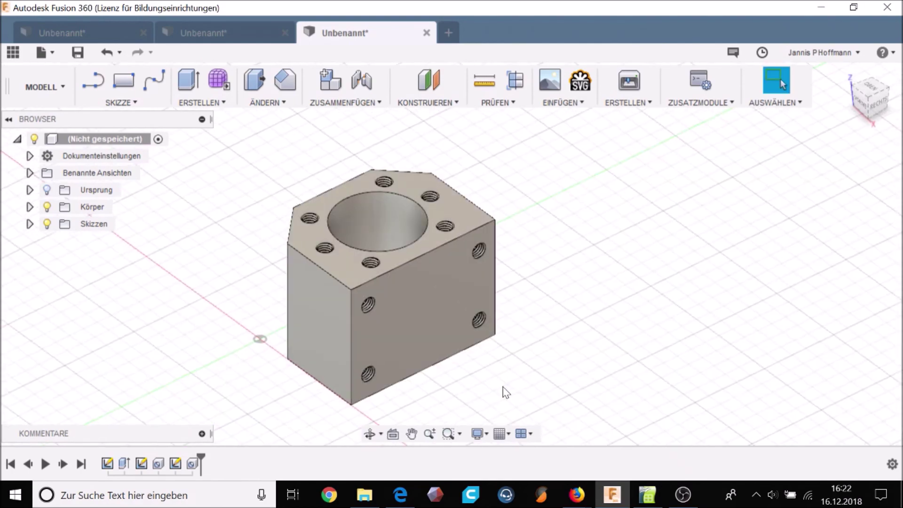